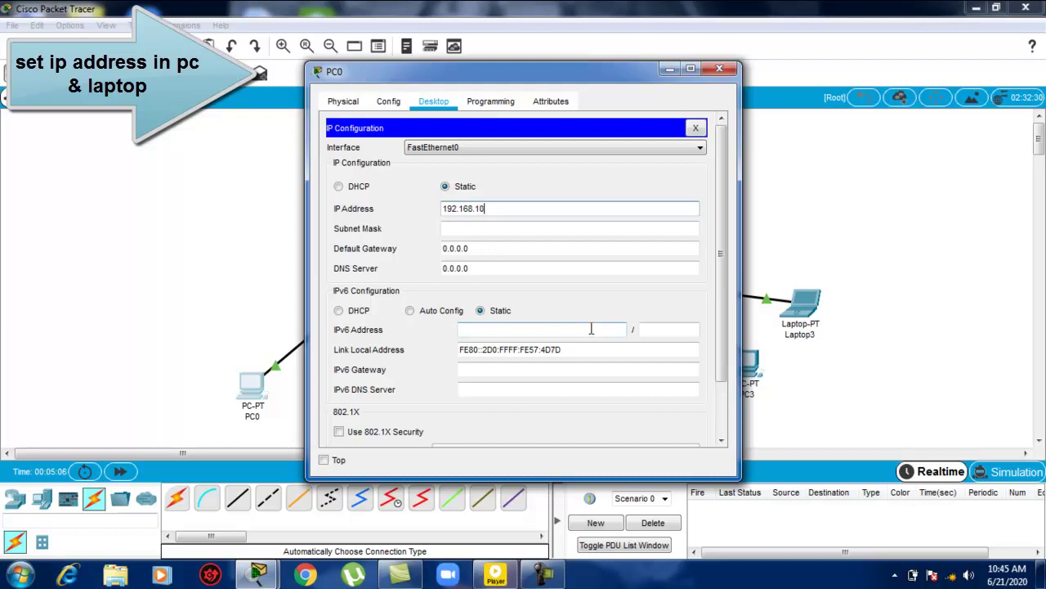
# - Give PC0 the IP address 192.168.10.1, subnet mask 255.255.255.0 and default gateway 192.168.10.100, and close its window
pyautogui.write('1')
pyautogui.click(516, 229)
pyautogui.doubleClick(521, 212)
pyautogui.click(522, 212)
pyautogui.hotkey('ctrl', 'c')
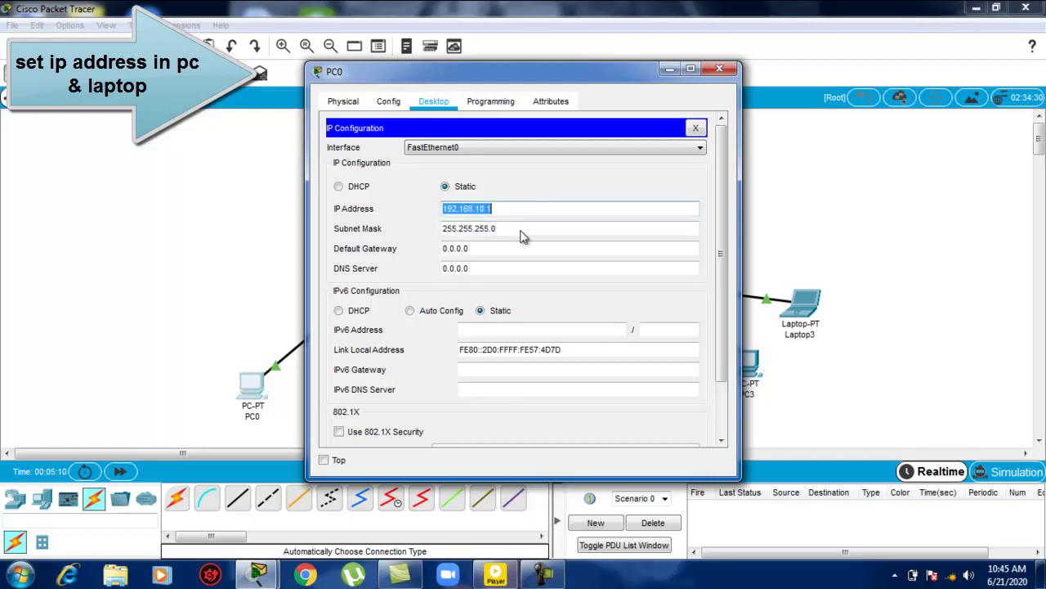
pyautogui.tripleClick(521, 246)
pyautogui.hotkey('ctrl', 'v')
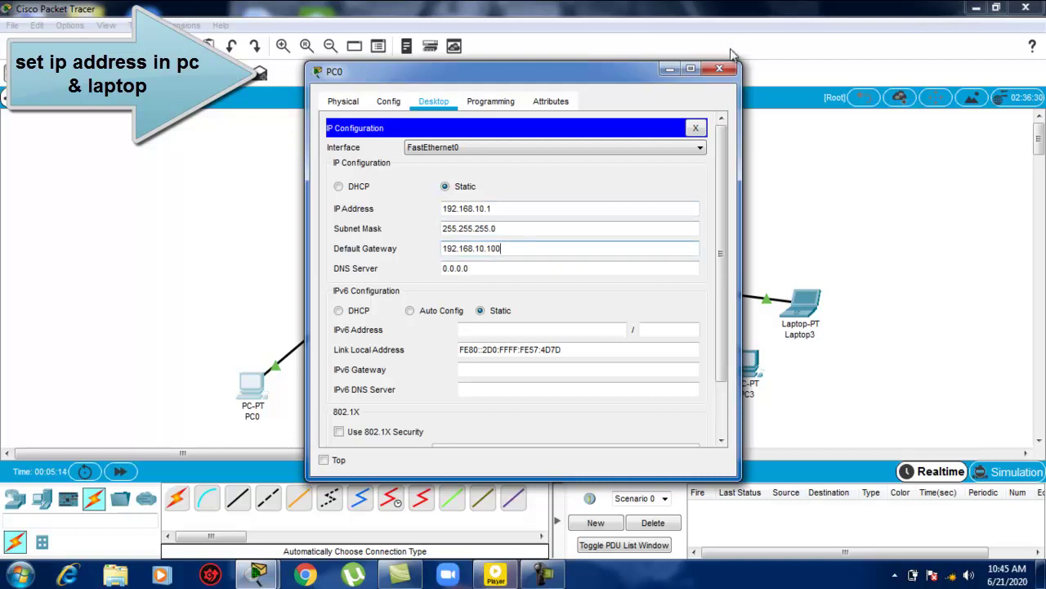
pyautogui.click(730, 74)
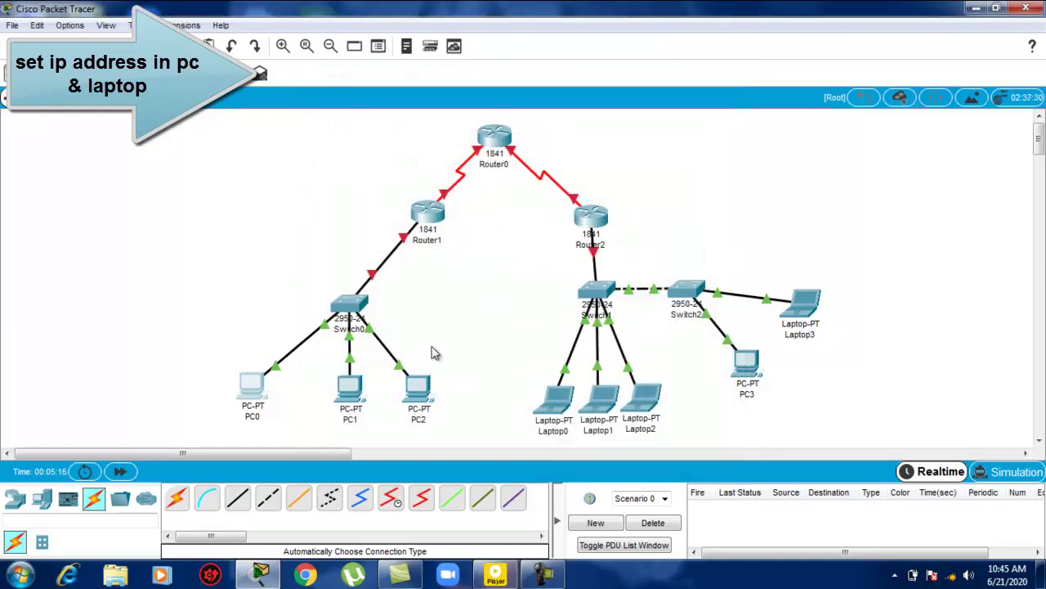
# - Assign PC1 the static IP address 192.168.10.2 with the subnet mask 255.255.255.0
pyautogui.click(350, 381)
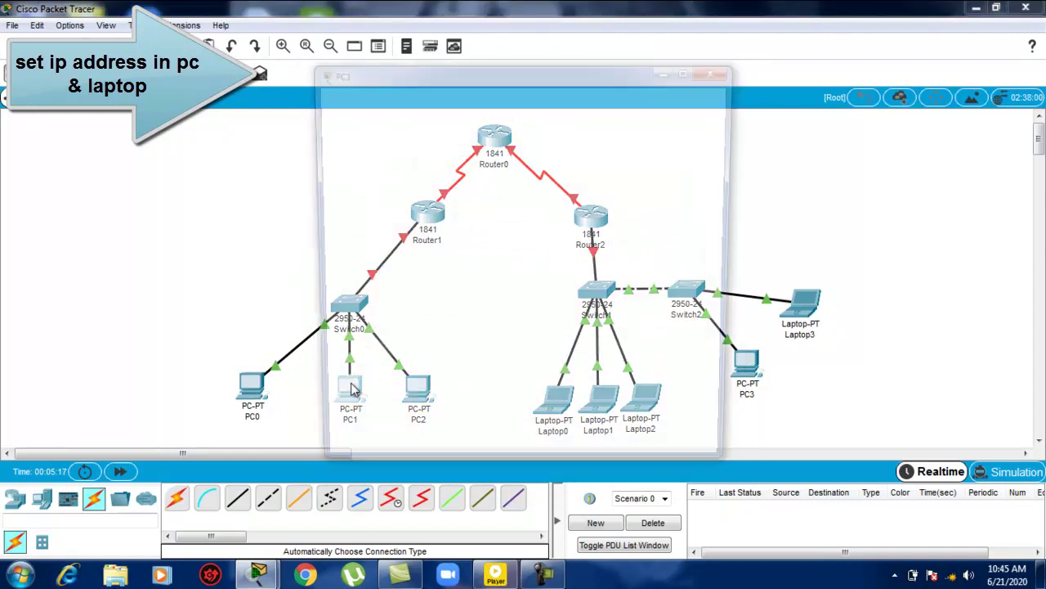
pyautogui.click(433, 102)
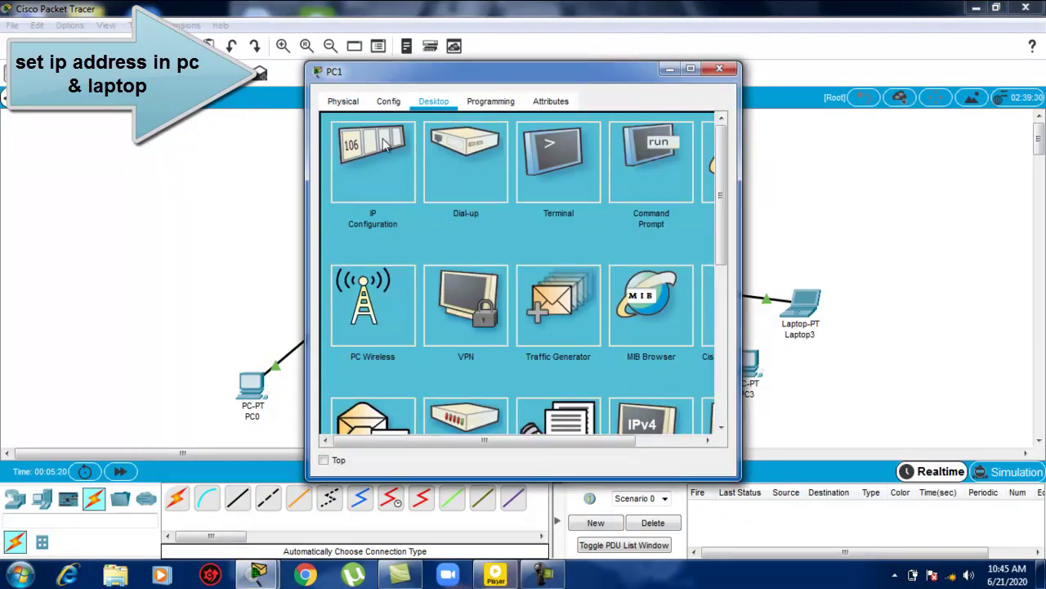
pyautogui.click(370, 162)
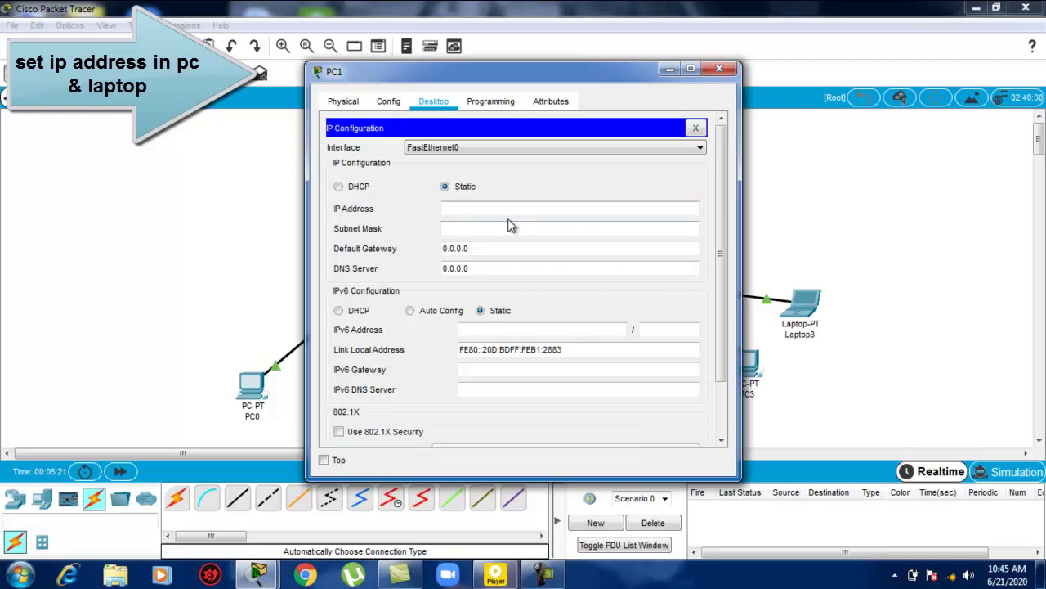
pyautogui.click(510, 211)
pyautogui.write('192.168.10.')
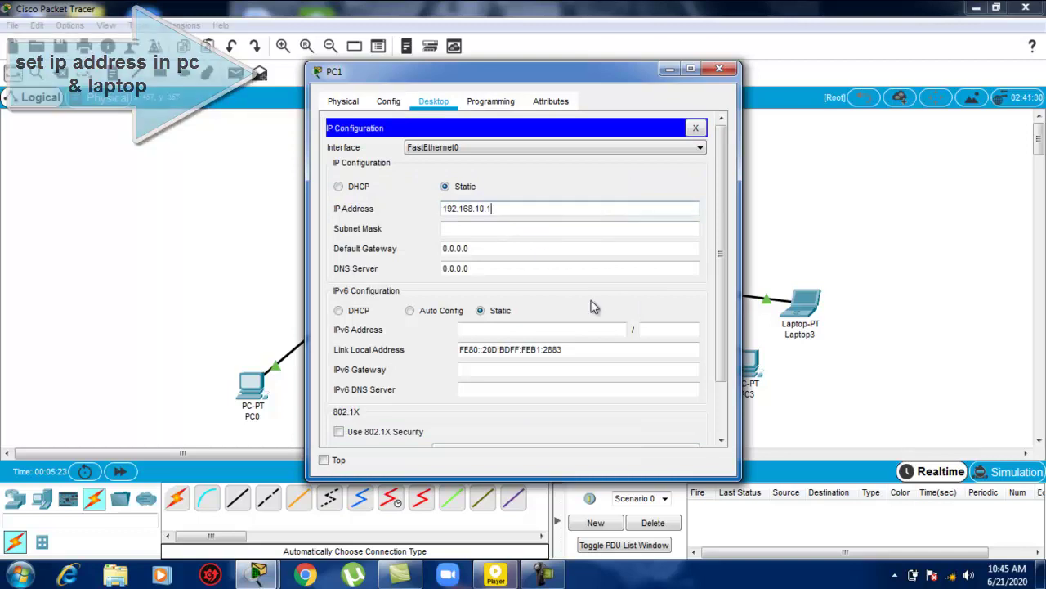
pyautogui.write('2')
pyautogui.click(558, 228)
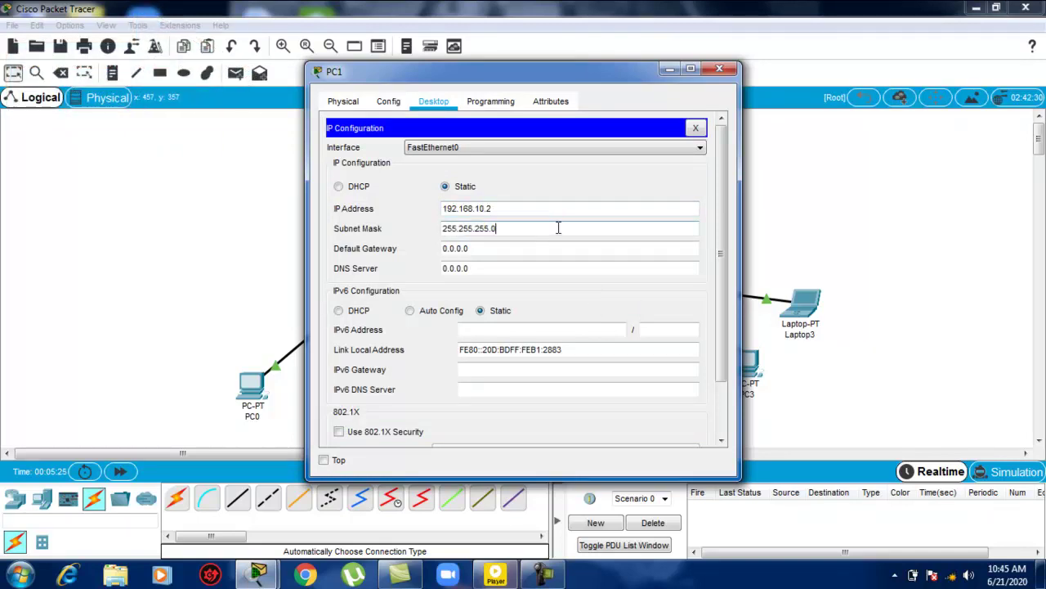
# - Set PC1's default gateway to 192.168.10.100 and close its configuration window
pyautogui.doubleClick(559, 248)
pyautogui.write('192.168.10.1')
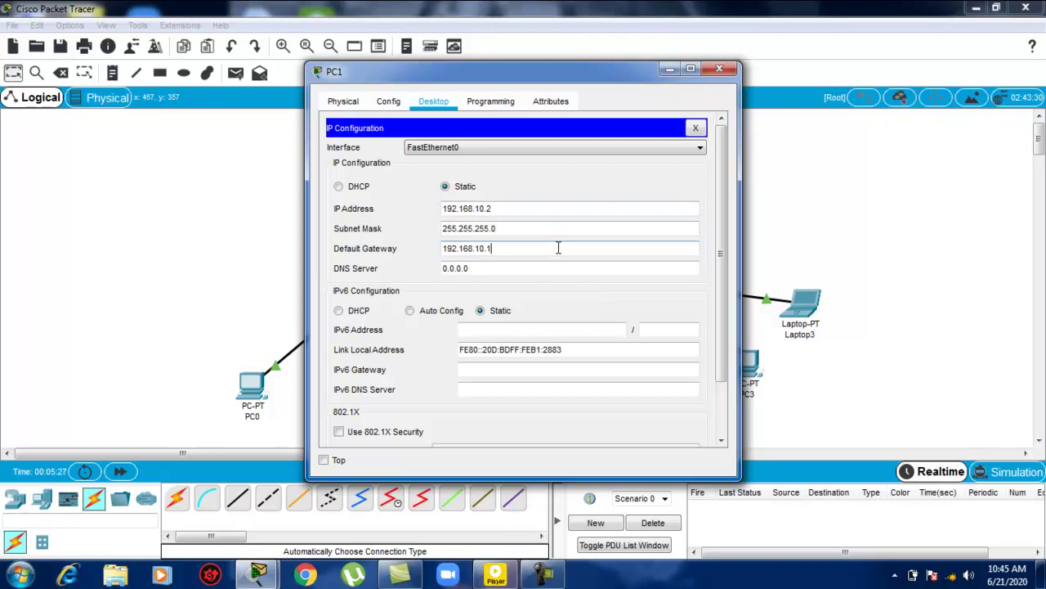
pyautogui.write('00')
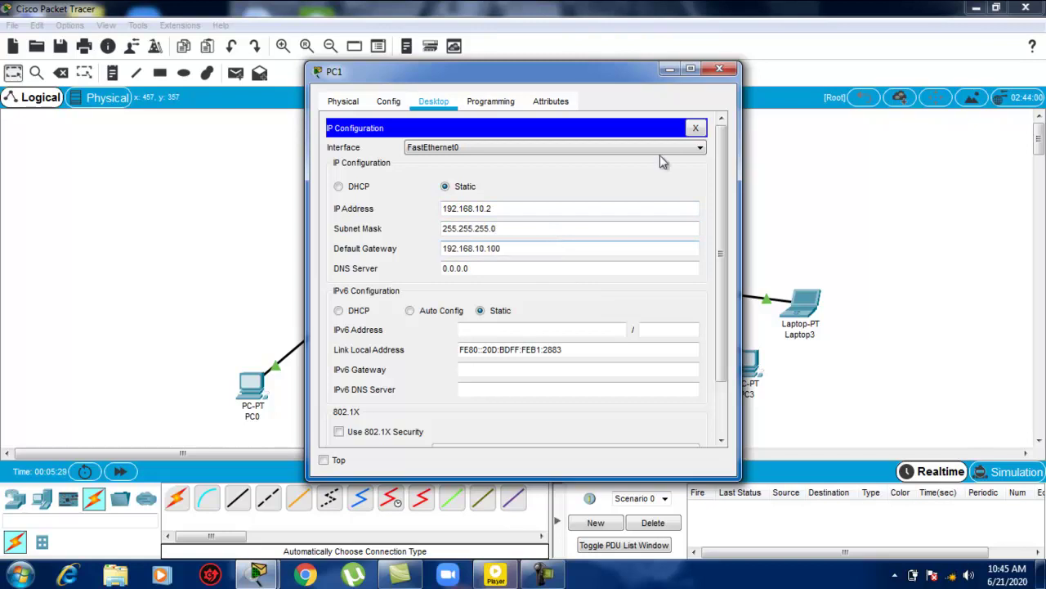
pyautogui.click(719, 69)
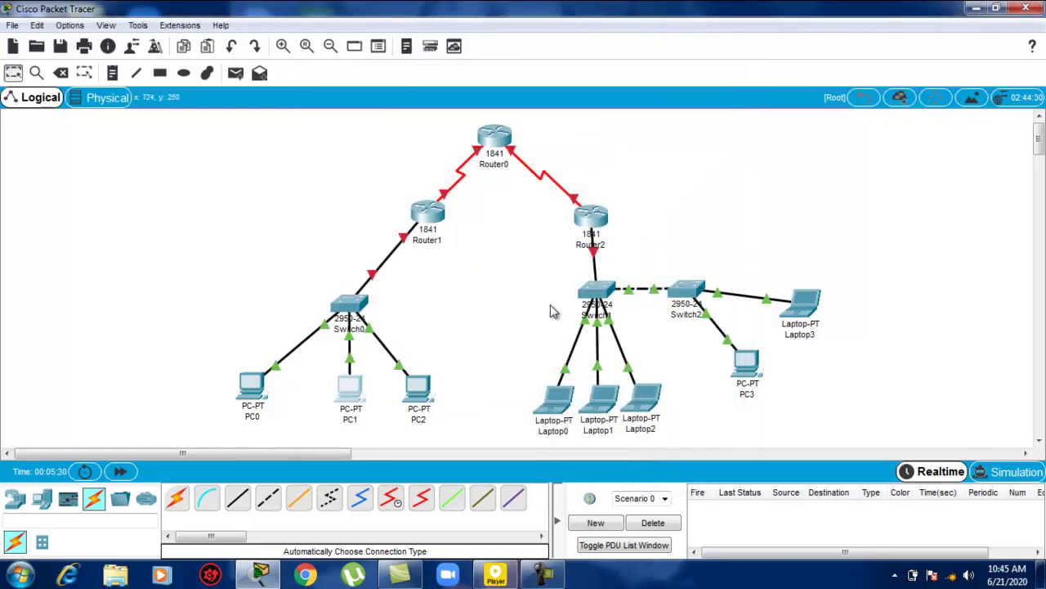
# - Assign PC2 the static IP address 192.168.10.3 with the subnet mask 255.255.255.0
pyautogui.click(420, 391)
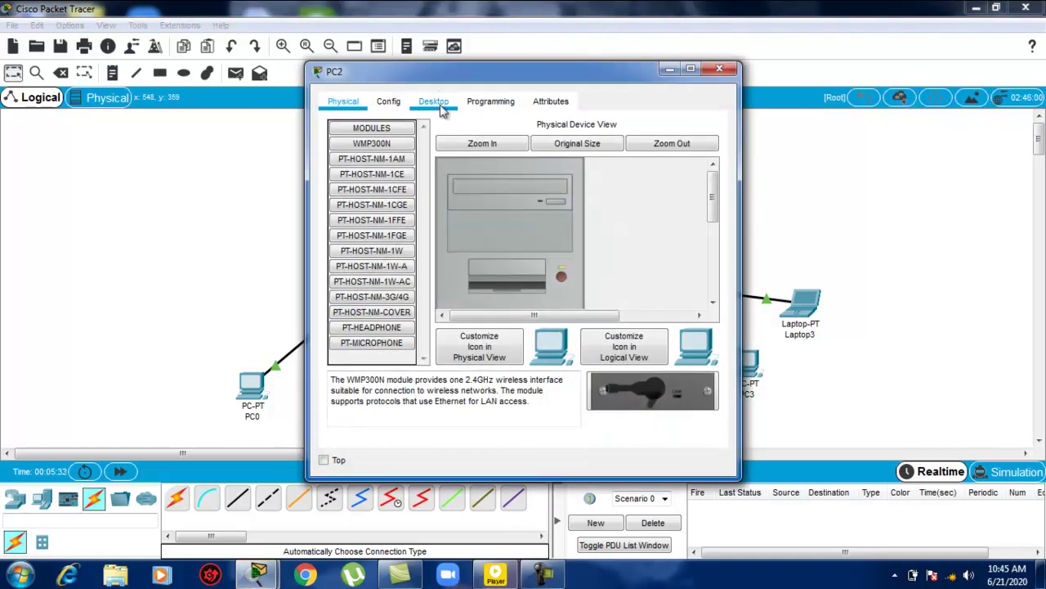
pyautogui.click(433, 101)
pyautogui.click(382, 193)
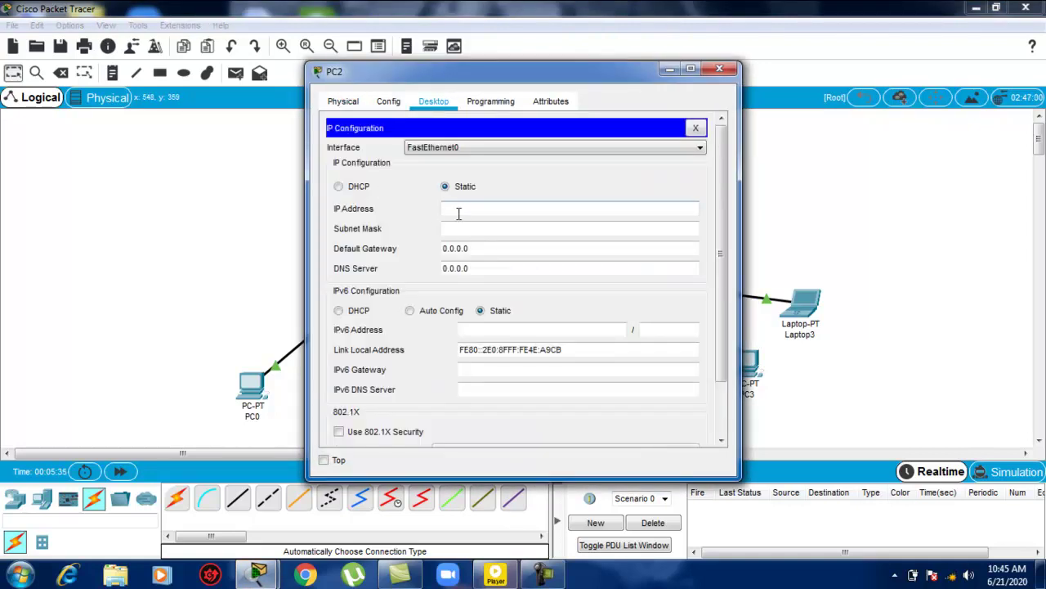
pyautogui.write('192.168.10.1')
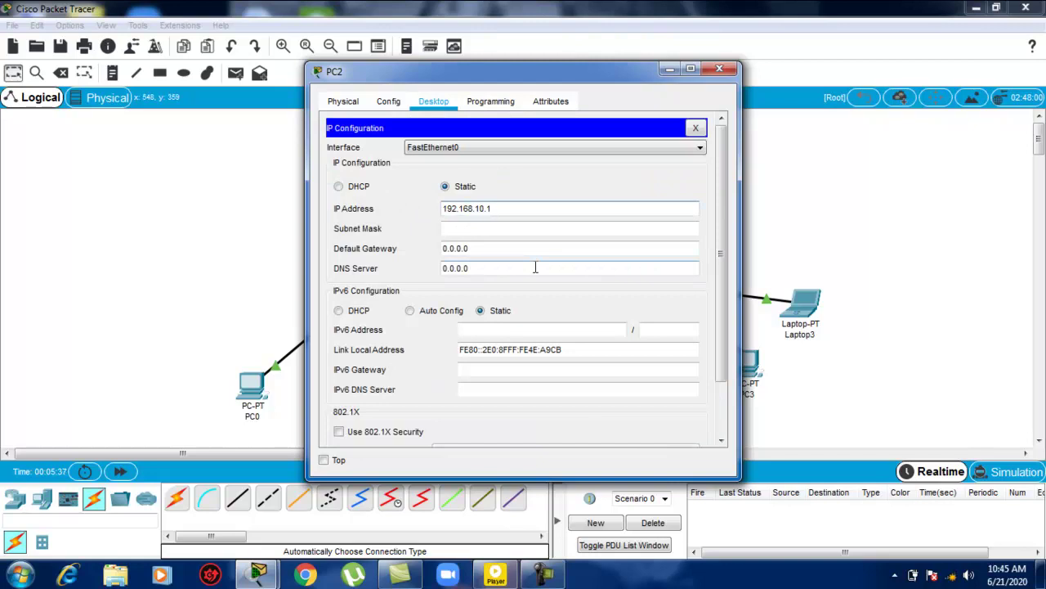
pyautogui.write('3')
pyautogui.click(540, 228)
# - Set PC2's default gateway to 192.168.10.1 and close its configuration window
pyautogui.doubleClick(538, 252)
pyautogui.tripleClick(538, 252)
pyautogui.write('192.168.10.1')
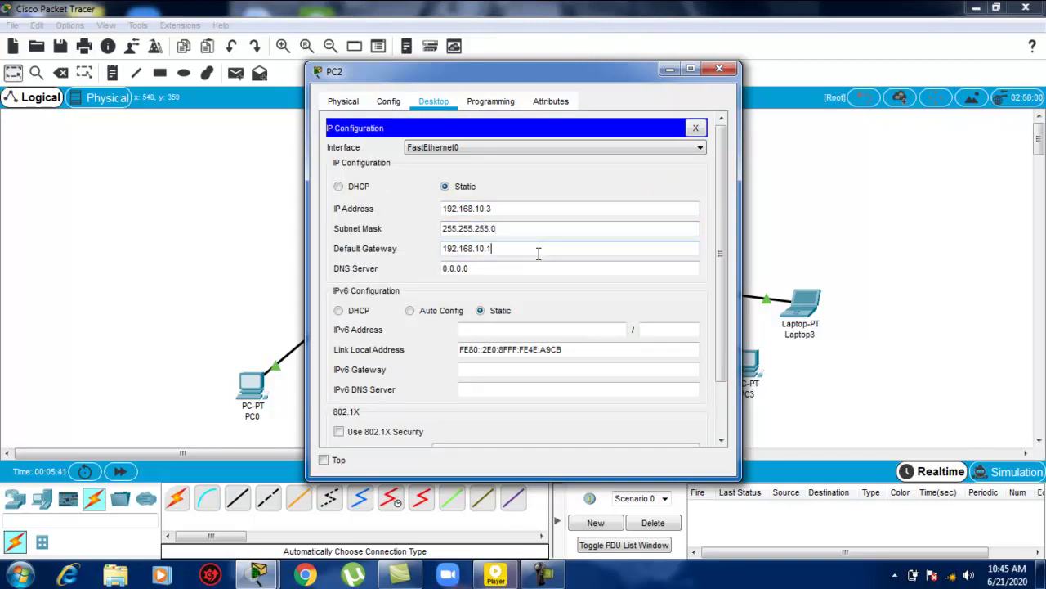
pyautogui.click(720, 68)
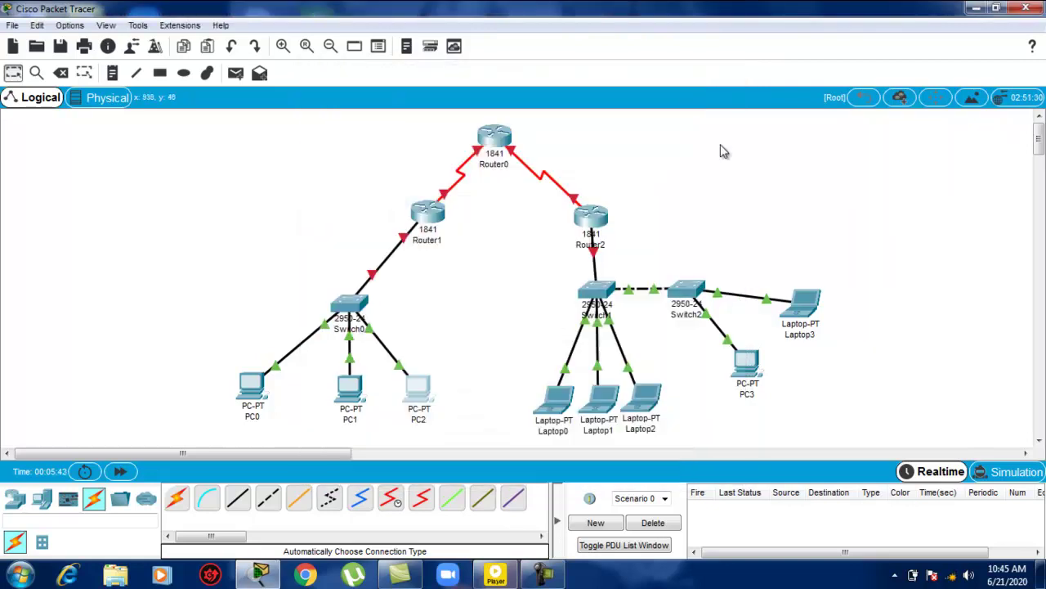
# - Assign Laptop0 the static IP address 10.10.10.1 with the subnet mask 255.0.0.0
pyautogui.click(561, 397)
pyautogui.click(434, 104)
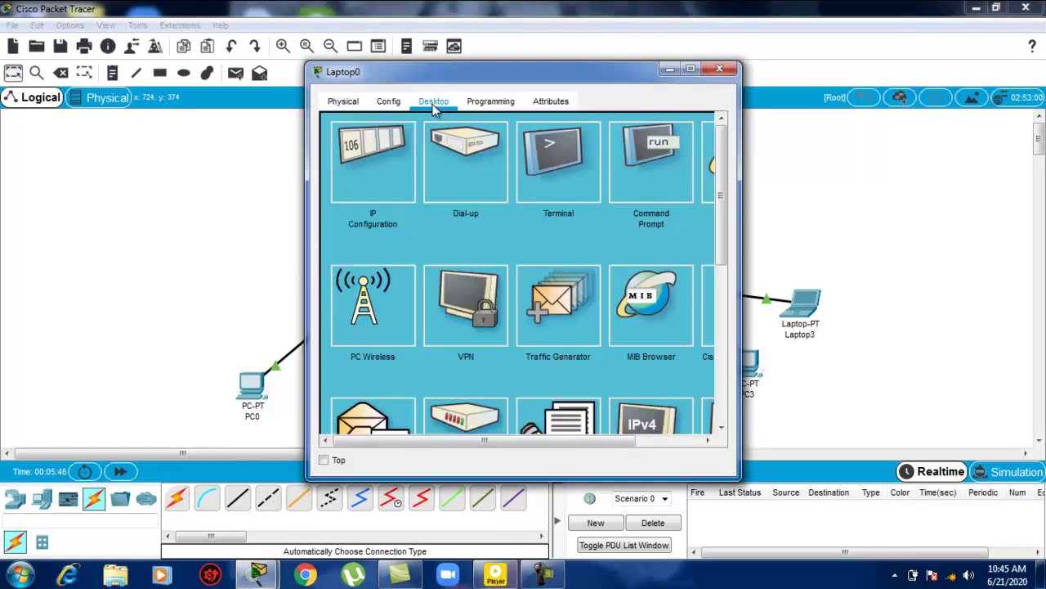
pyautogui.click(386, 153)
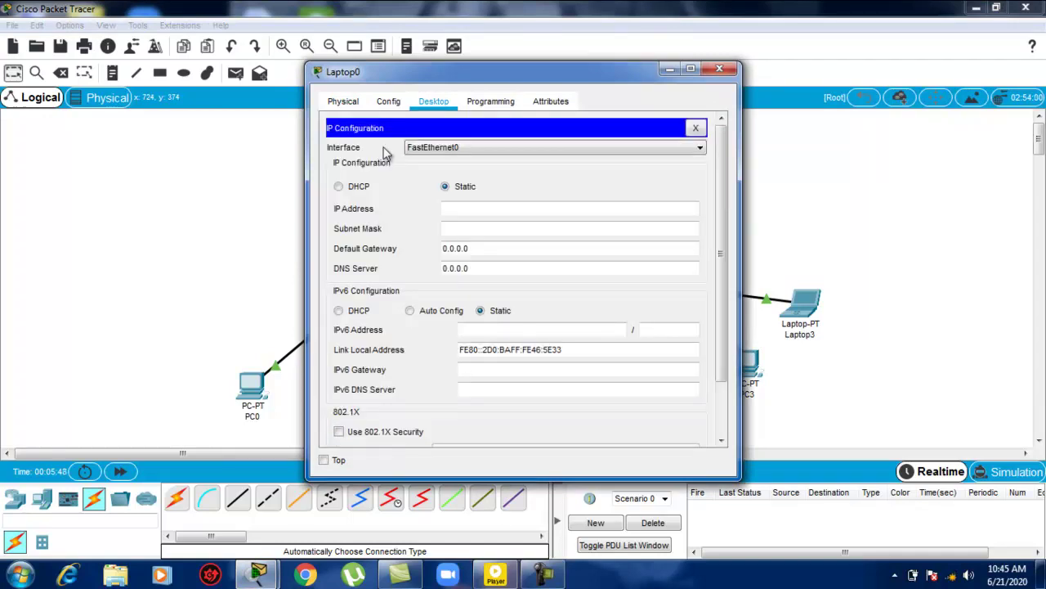
pyautogui.click(484, 210)
pyautogui.write('10.10.10.1')
pyautogui.click(570, 233)
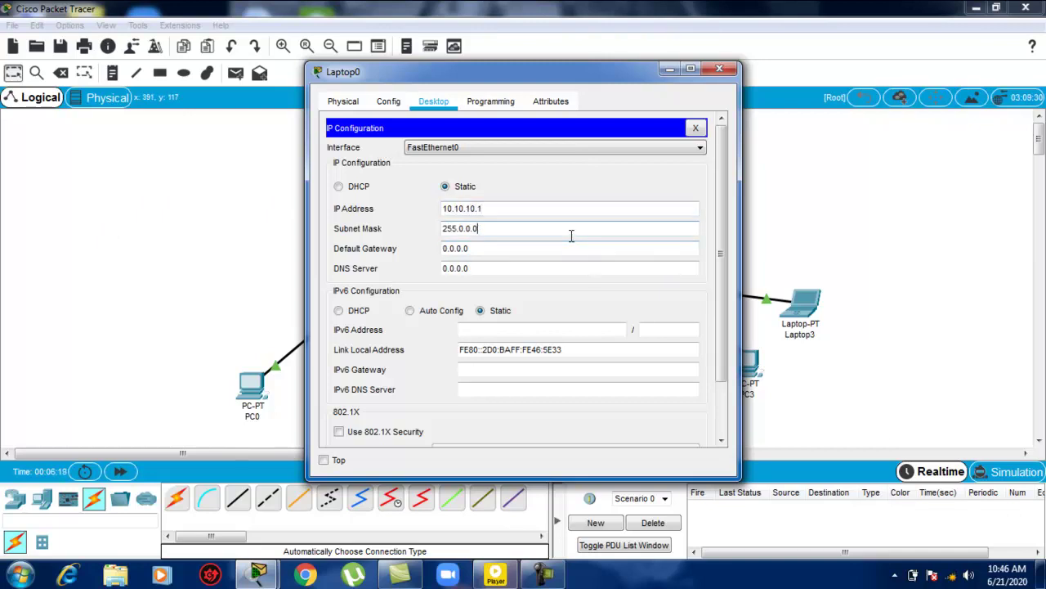
# - Set Laptop0's default gateway to 10.10.10.100 and close its configuration window
pyautogui.tripleClick(549, 212)
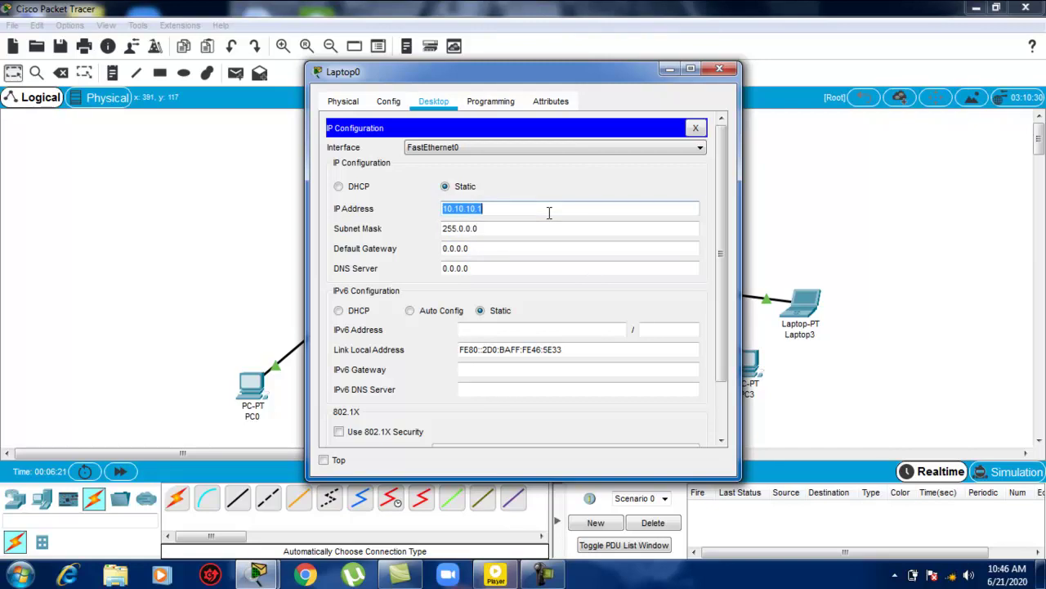
pyautogui.tripleClick(549, 250)
pyautogui.write('10.10.10.100')
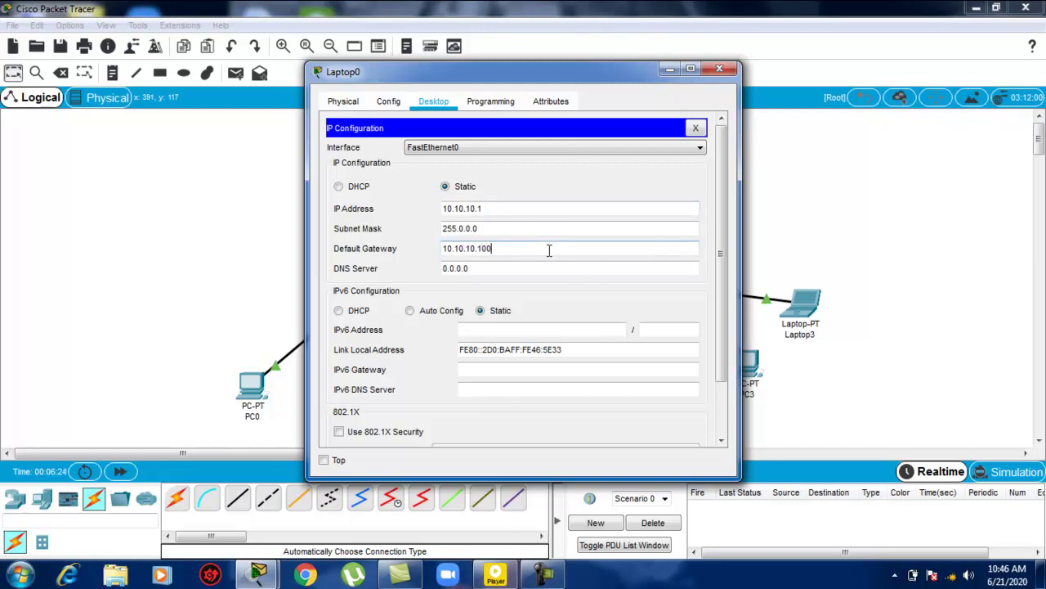
pyautogui.click(730, 70)
# - Assign Laptop1 the static IP address 10.10.10.2 with the subnet mask 255.0.0.0
pyautogui.click(607, 399)
pyautogui.click(434, 102)
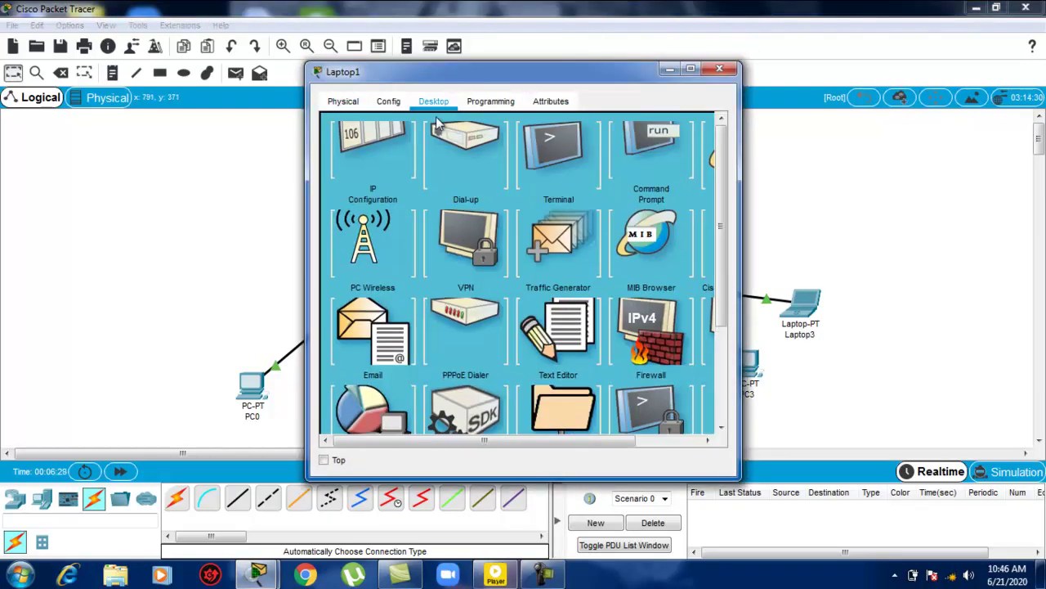
pyautogui.click(388, 159)
pyautogui.click(480, 206)
pyautogui.write('10.10.10.12')
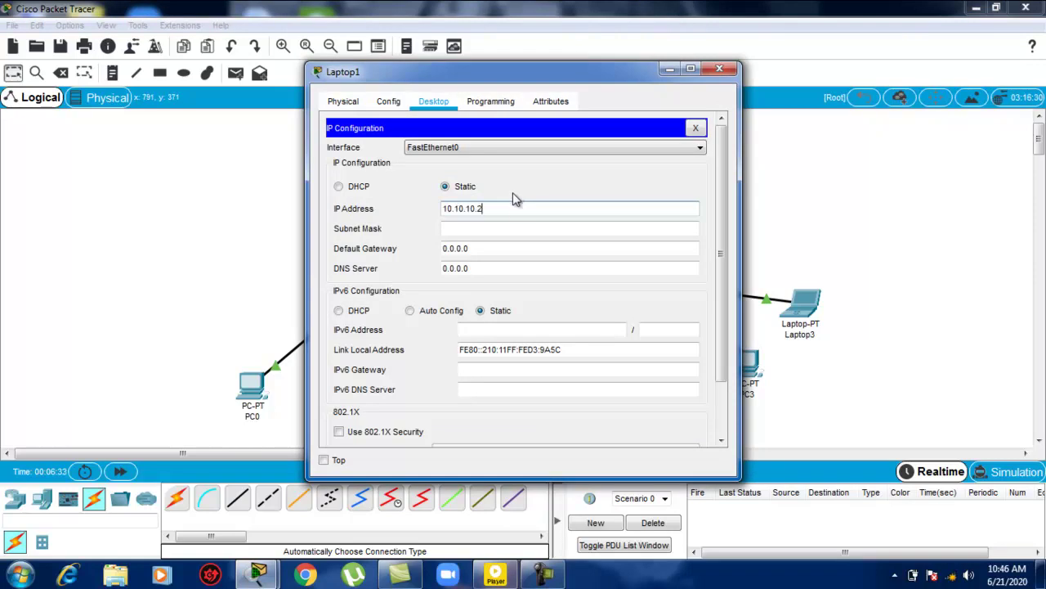
pyautogui.click(518, 228)
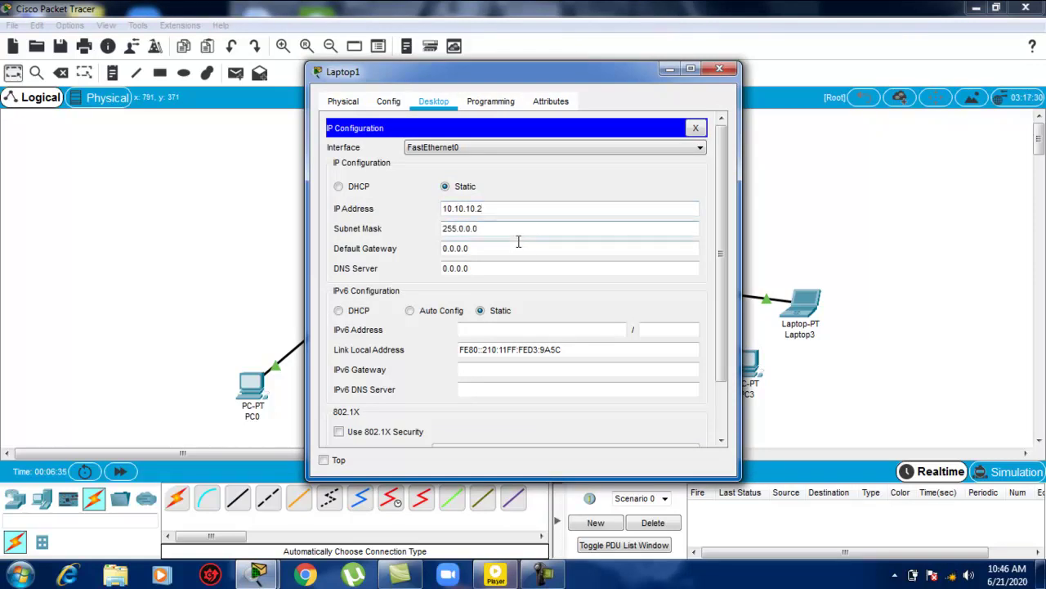
# - Set Laptop1's default gateway to 10.10.10.100 and close its configuration window
pyautogui.tripleClick(518, 242)
pyautogui.write('10.10.10.100')
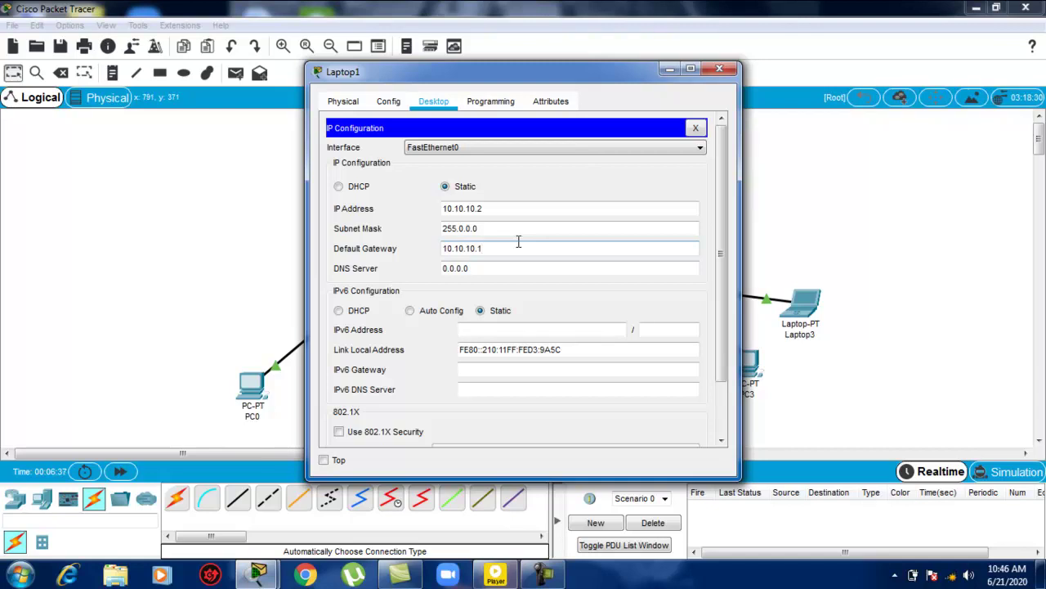
pyautogui.click(719, 68)
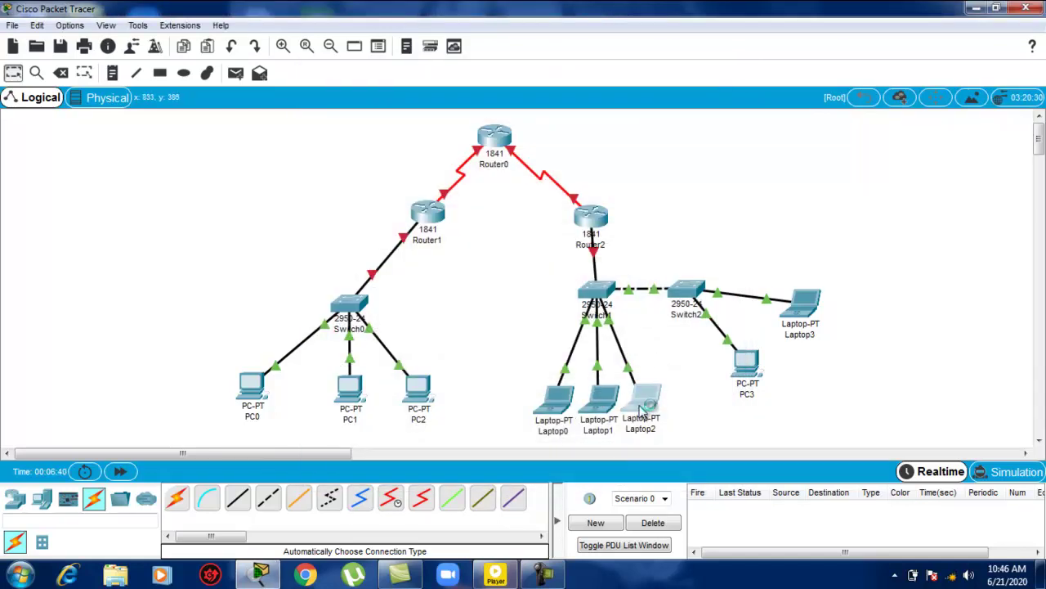
# - Assign Laptop2 the static IP address 10.10.10.3 with the subnet mask 255.0.0.0
pyautogui.click(645, 400)
pyautogui.click(434, 100)
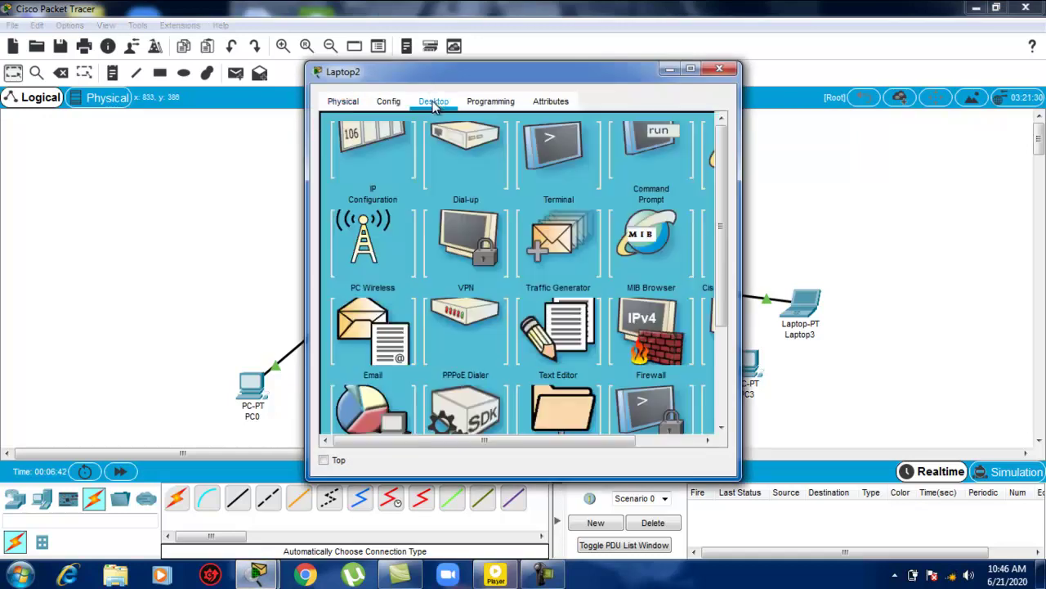
pyautogui.click(391, 154)
pyautogui.click(503, 208)
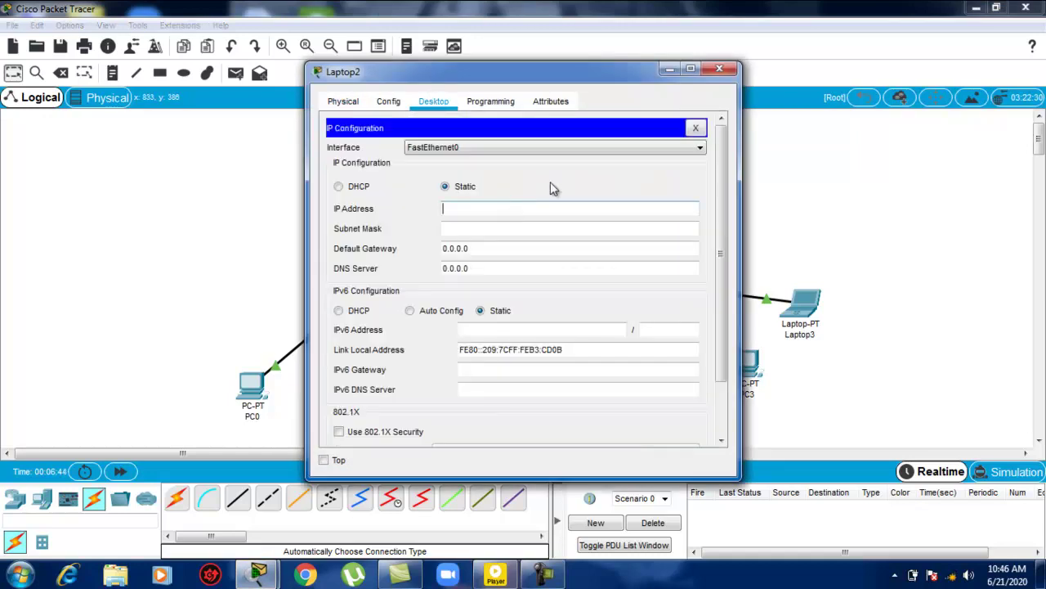
pyautogui.write('10.10.10.1')
pyautogui.press('BackSpace')
pyautogui.press('BackSpace')
pyautogui.write('.3')
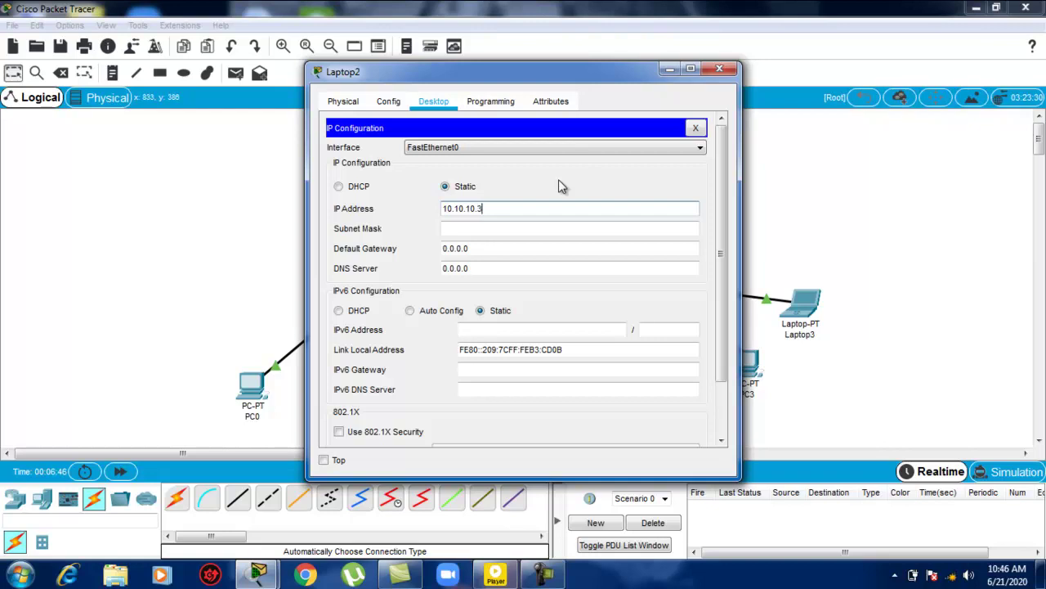
pyautogui.click(546, 228)
# - Set Laptop2's default gateway to 10.10.10.100 and close its configuration window
pyautogui.doubleClick(547, 249)
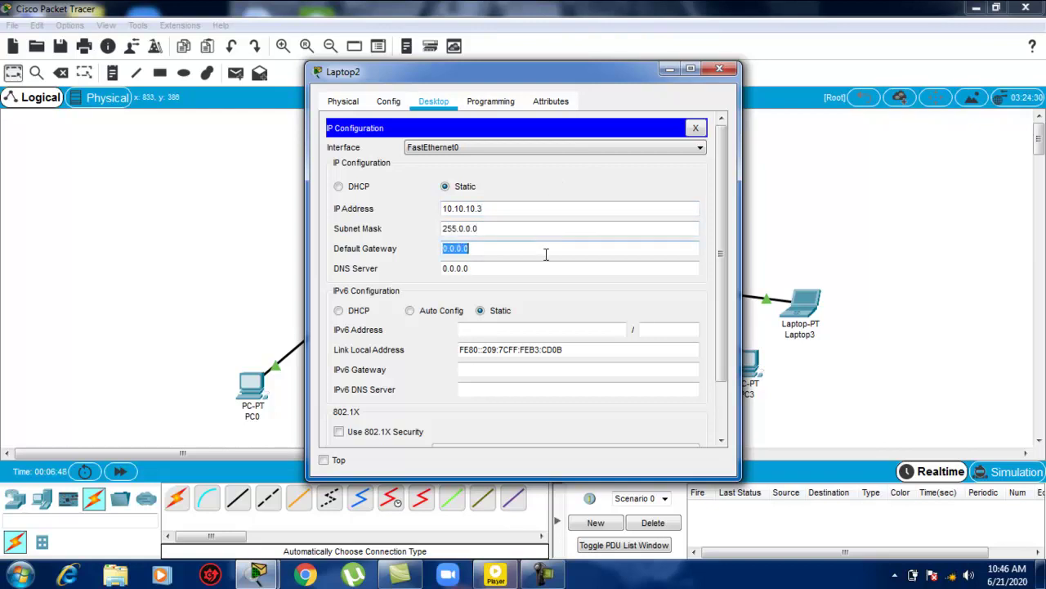
pyautogui.write('10.10.10.100')
pyautogui.click(719, 69)
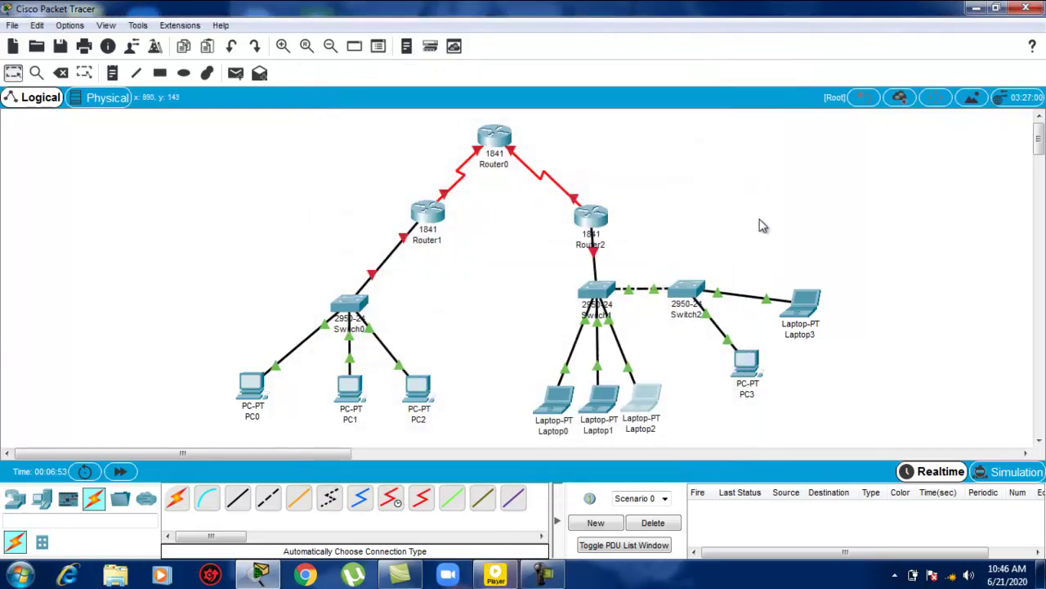
# - Assign PC3 the static IP address 10.10.10.4 with the subnet mask 255.0.0.0
pyautogui.click(747, 361)
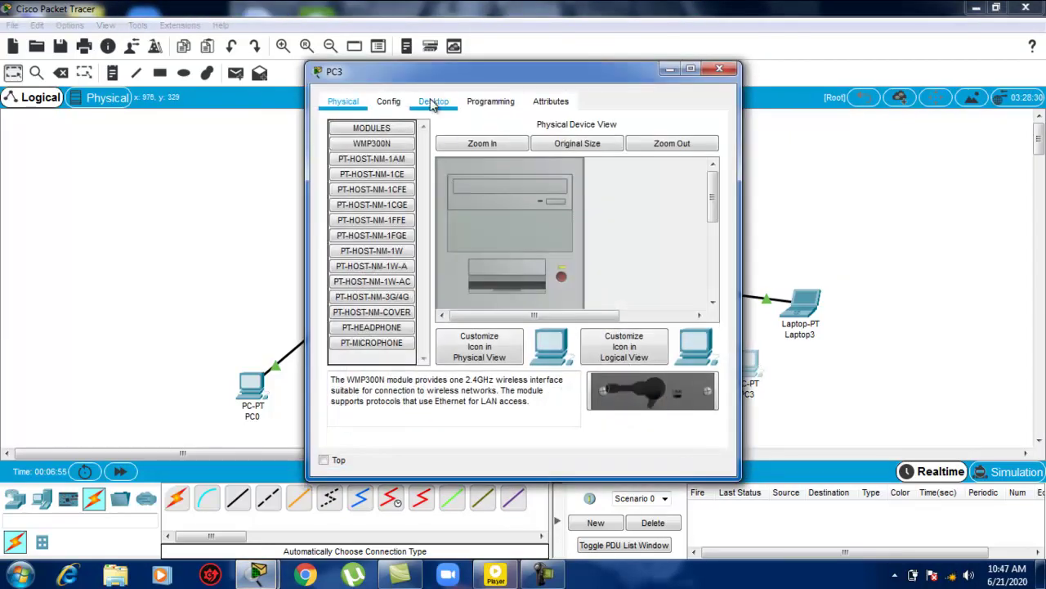
pyautogui.click(434, 102)
pyautogui.click(379, 167)
pyautogui.click(493, 205)
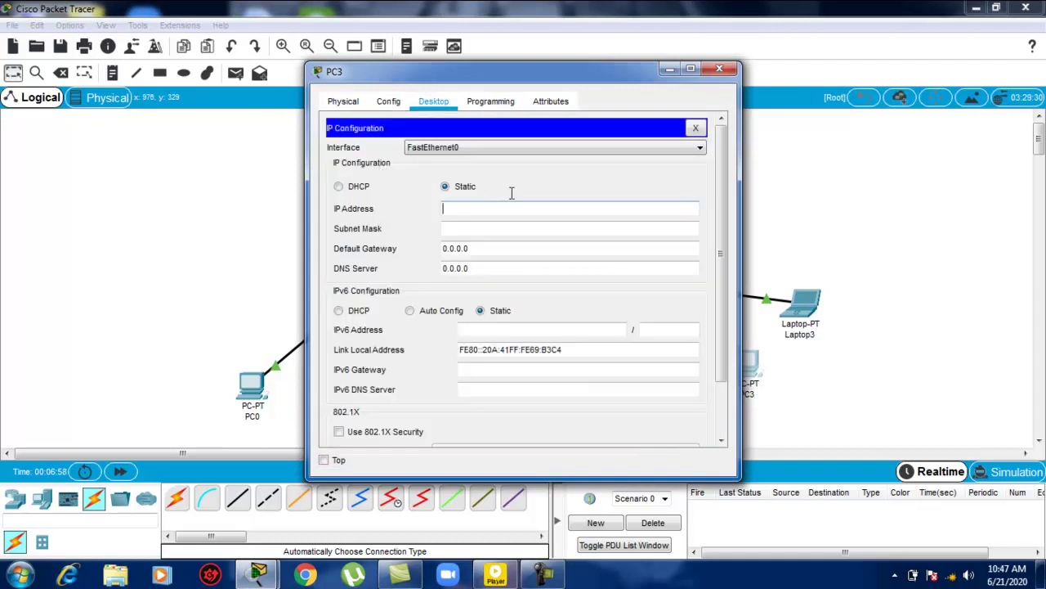
pyautogui.write('10.10.10.1')
pyautogui.press('BackSpace')
pyautogui.write('4')
pyautogui.click(548, 231)
# - Set PC3's default gateway to 10.10.10.1 and close its configuration window
pyautogui.click(548, 252)
pyautogui.hotkey('ctrl', 'a')
pyautogui.write('10.10.10.1')
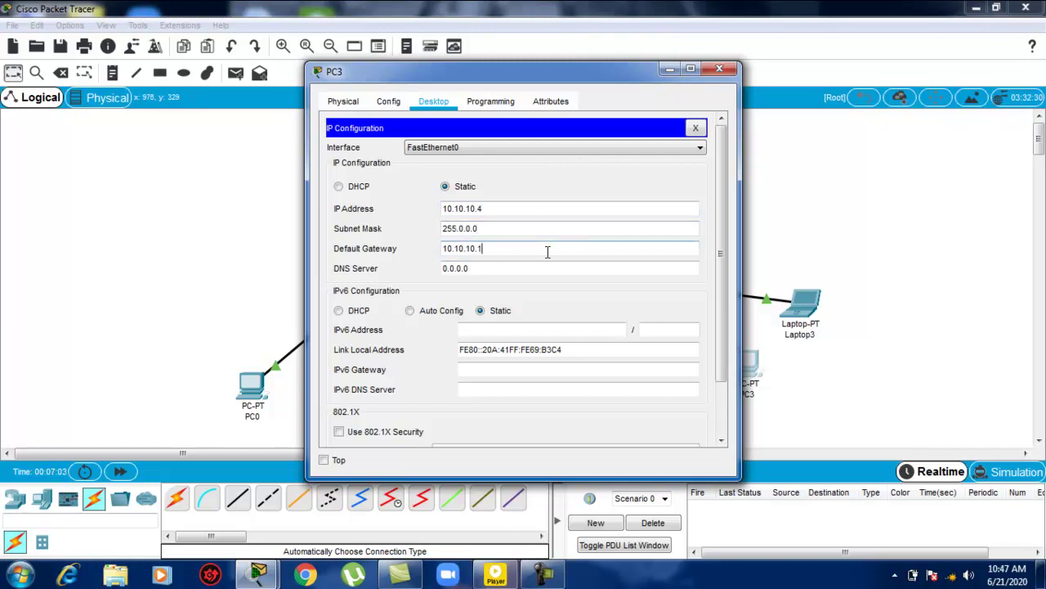
pyautogui.click(719, 68)
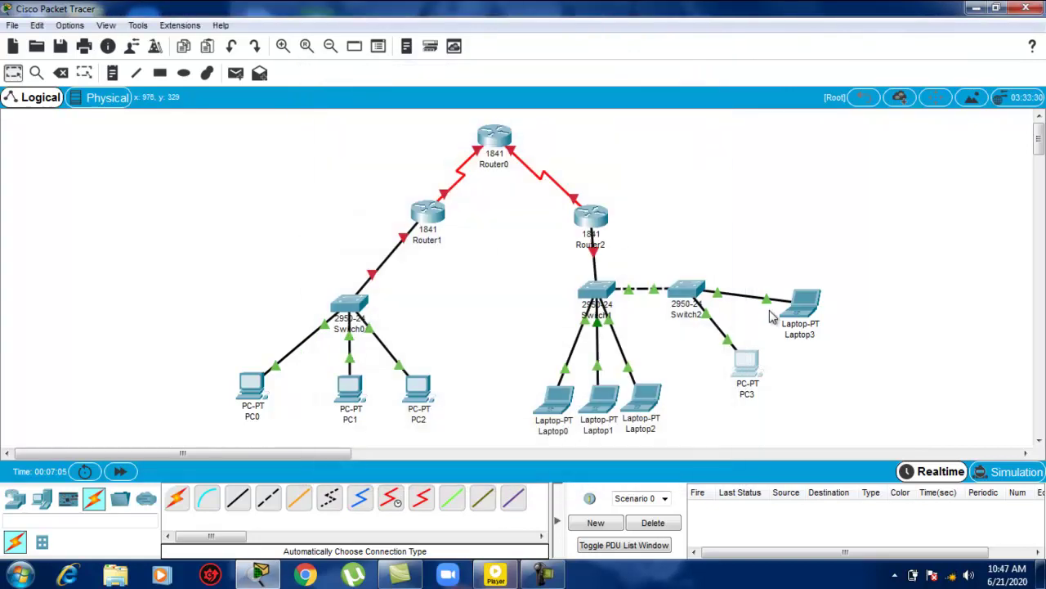
# - Assign Laptop3 the static IP address 10.10.10.5 with the subnet mask 255.0.0.0
pyautogui.click(805, 315)
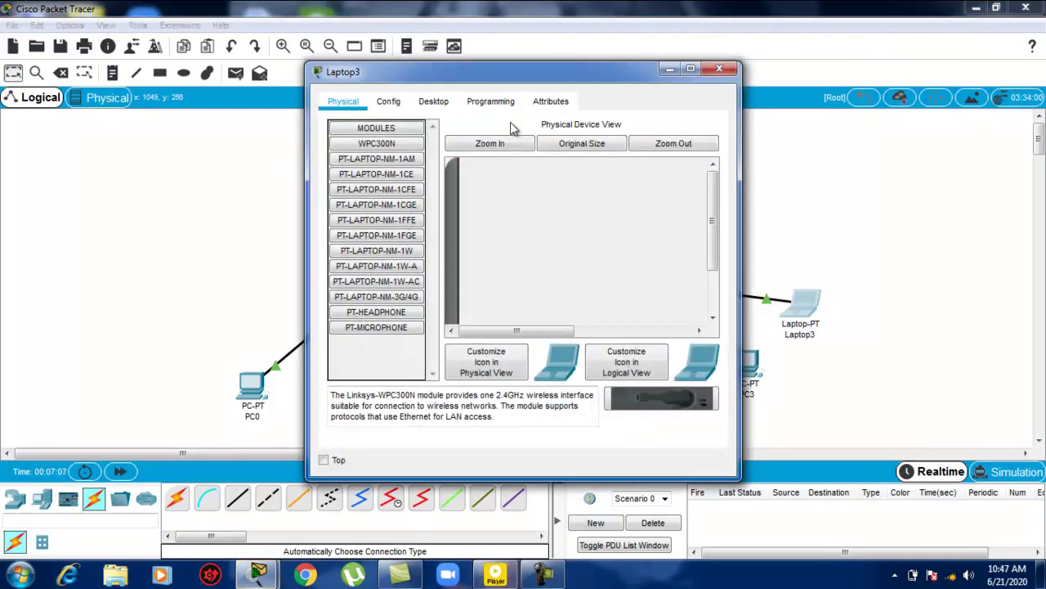
pyautogui.click(427, 101)
pyautogui.click(367, 154)
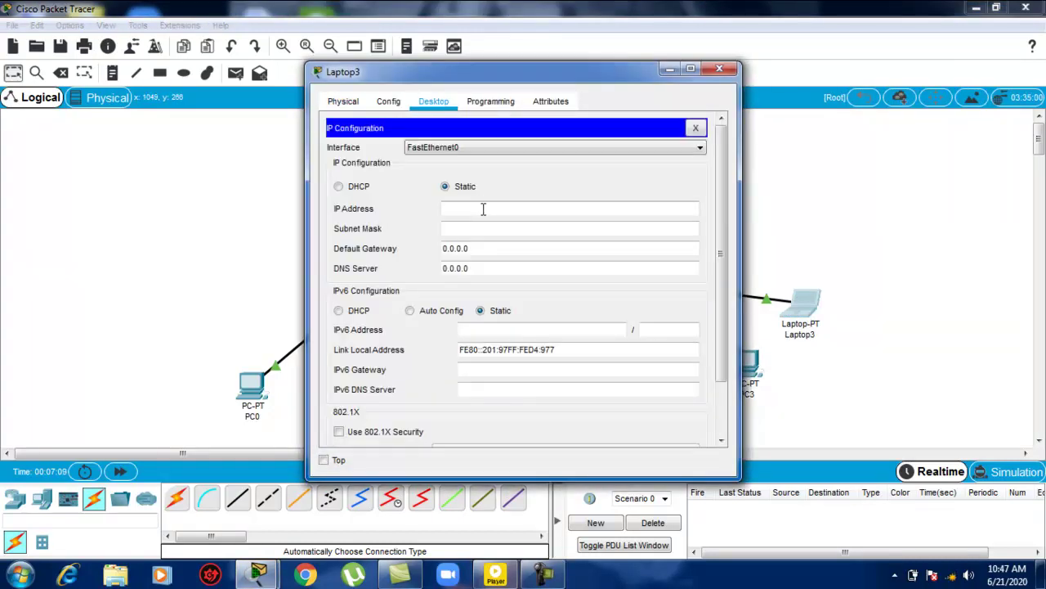
pyautogui.click(483, 210)
pyautogui.write('10.10.10.5')
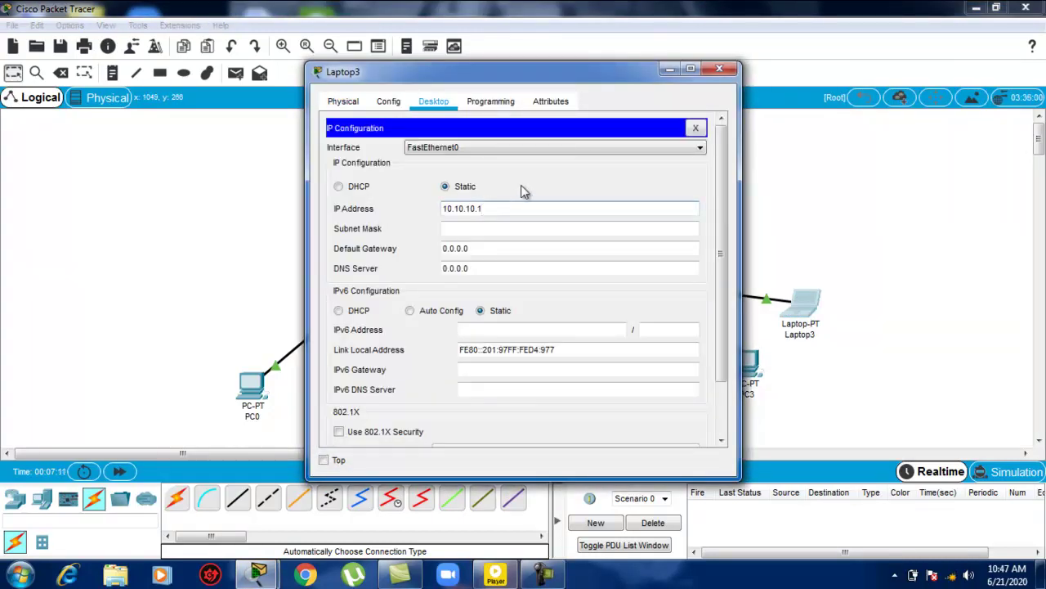
pyautogui.click(518, 229)
# - Set Laptop3's default gateway to 10.10.10.1 and close its configuration window
pyautogui.press('Tab')
pyautogui.write('10.10.10.1')
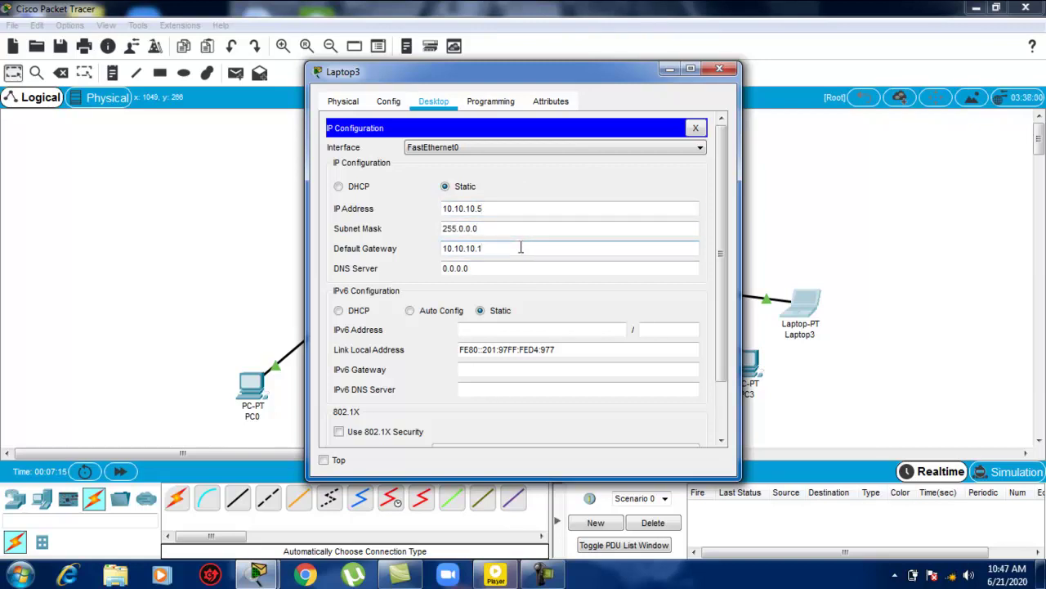
pyautogui.click(720, 68)
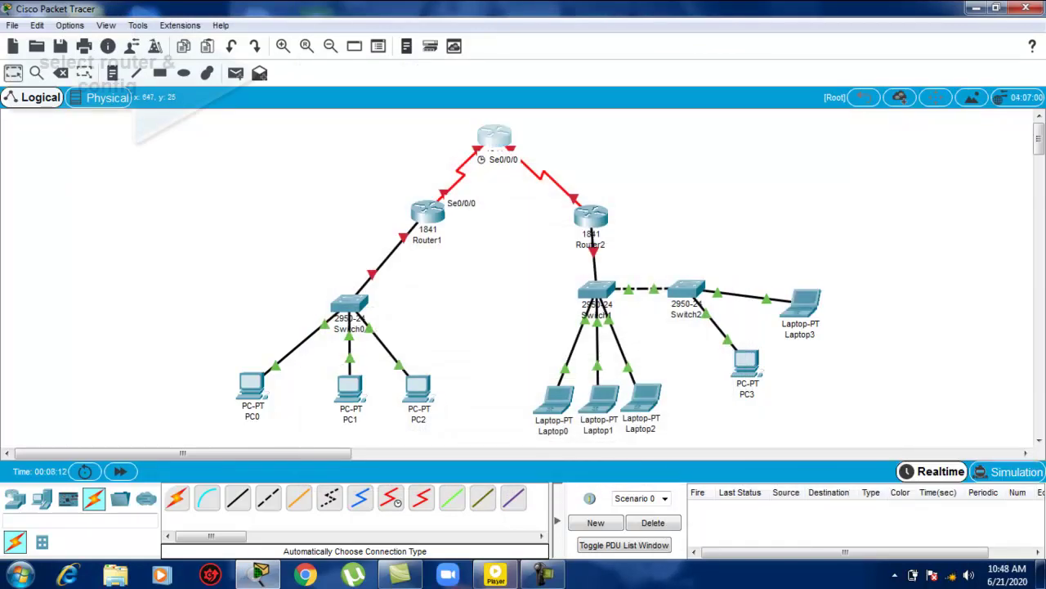
# - Assign Router0's Serial0/0/0 interface the IP address 172.16.10.200 with the subnet mask 255.255.0.0
pyautogui.click(494, 135)
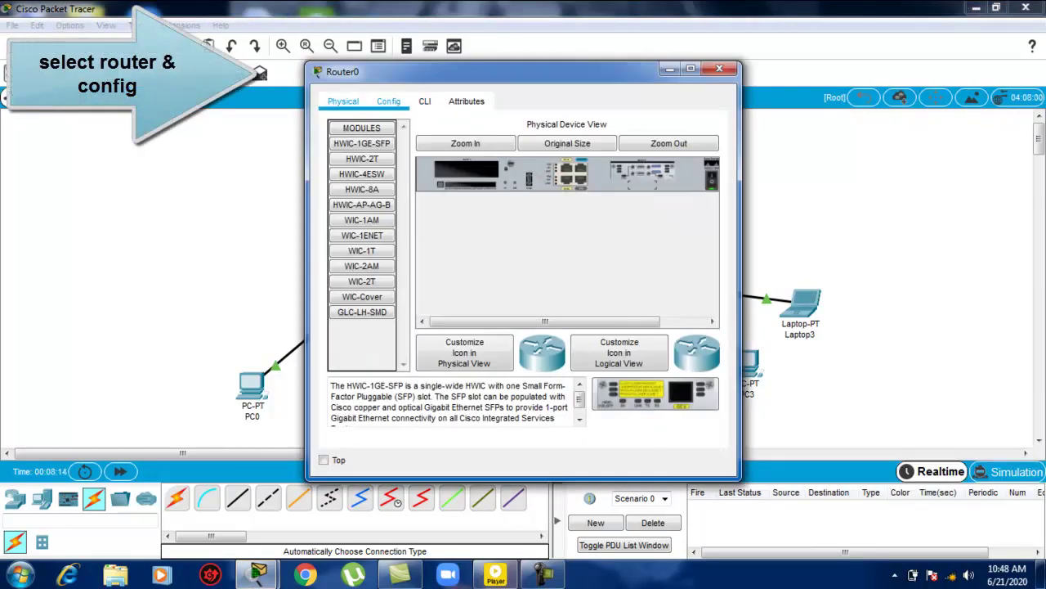
pyautogui.click(388, 100)
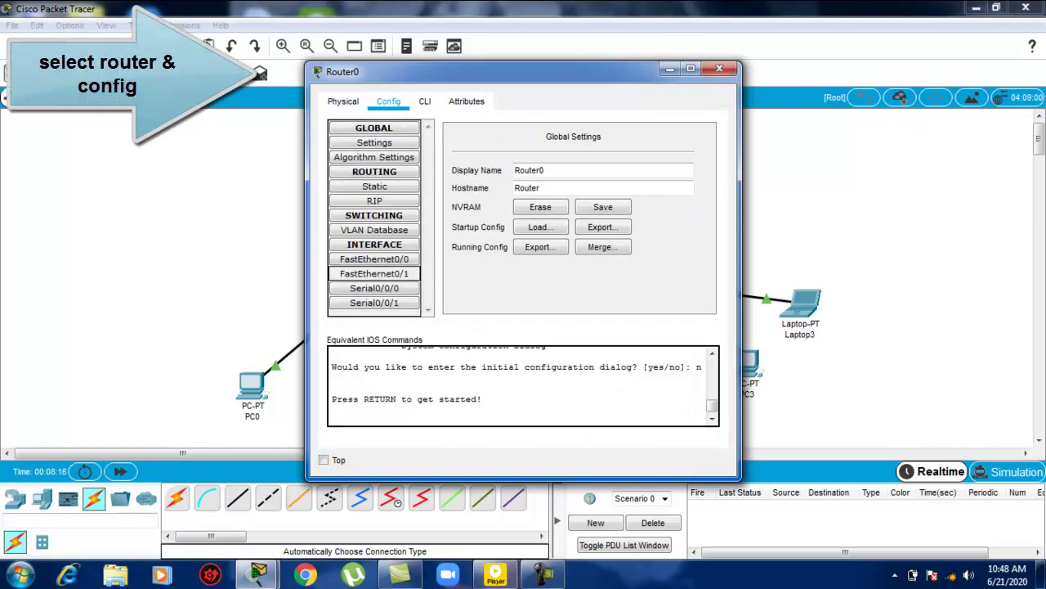
pyautogui.click(375, 288)
pyautogui.click(643, 204)
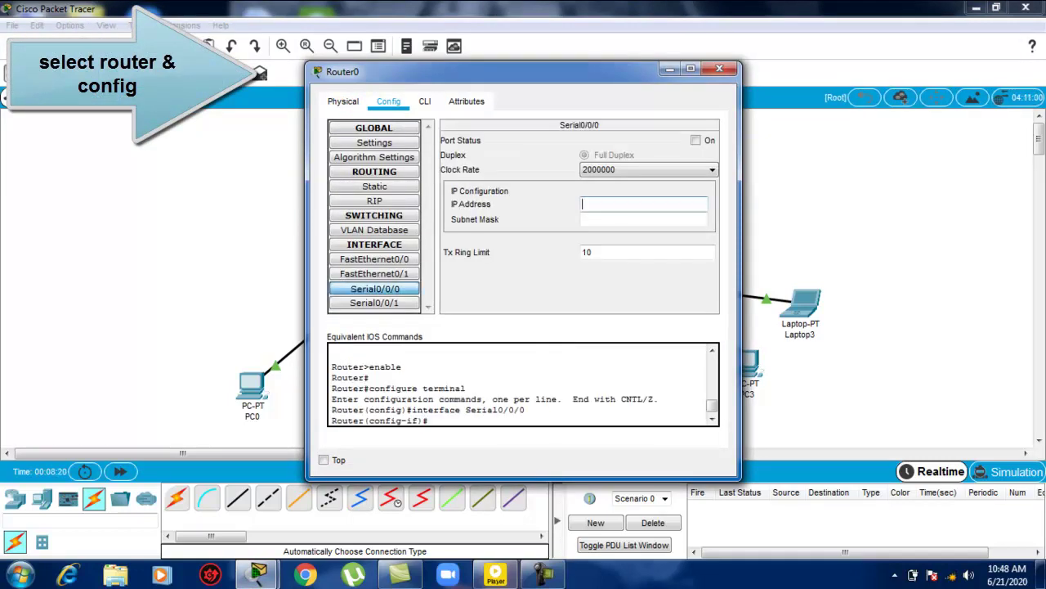
pyautogui.write('172.16.')
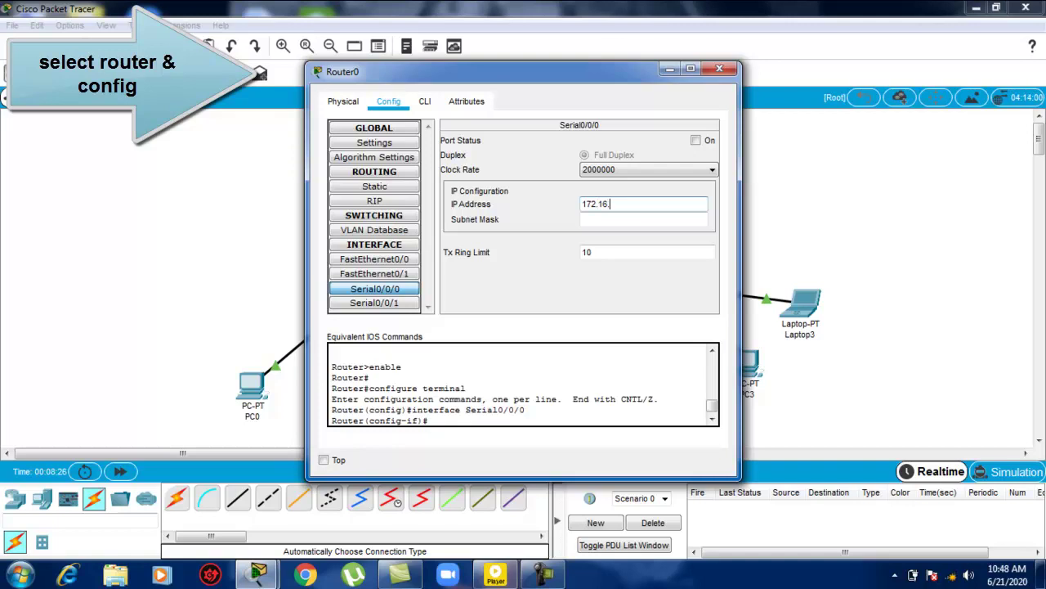
pyautogui.write('10.200')
pyautogui.press('Tab')
# - Set the clock rate of Router0's Serial0/0/0 to 64000 and turn the port on
pyautogui.click(647, 169)
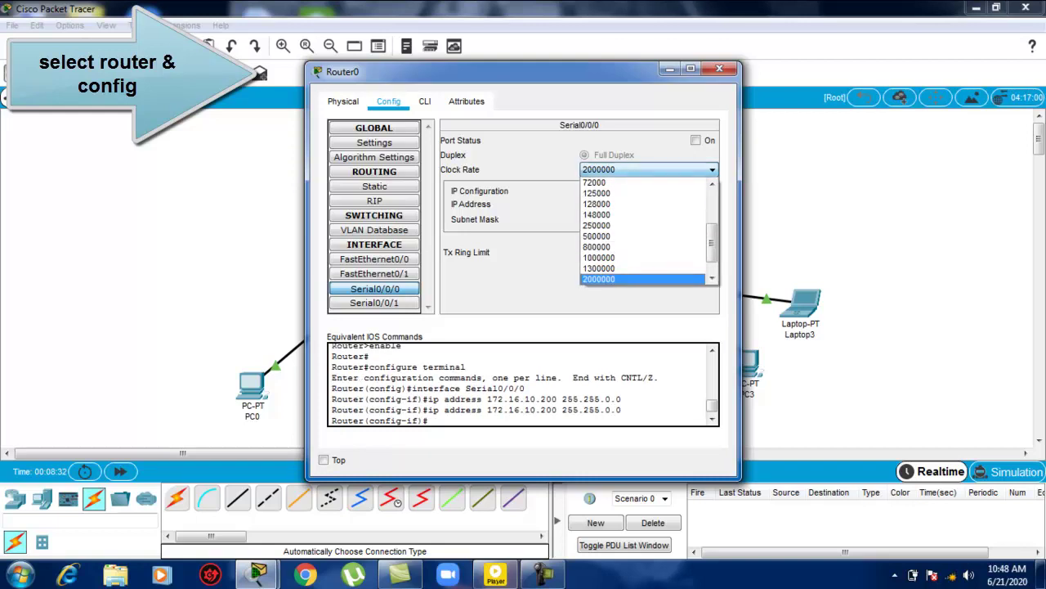
pyautogui.scroll(1, 646, 231)
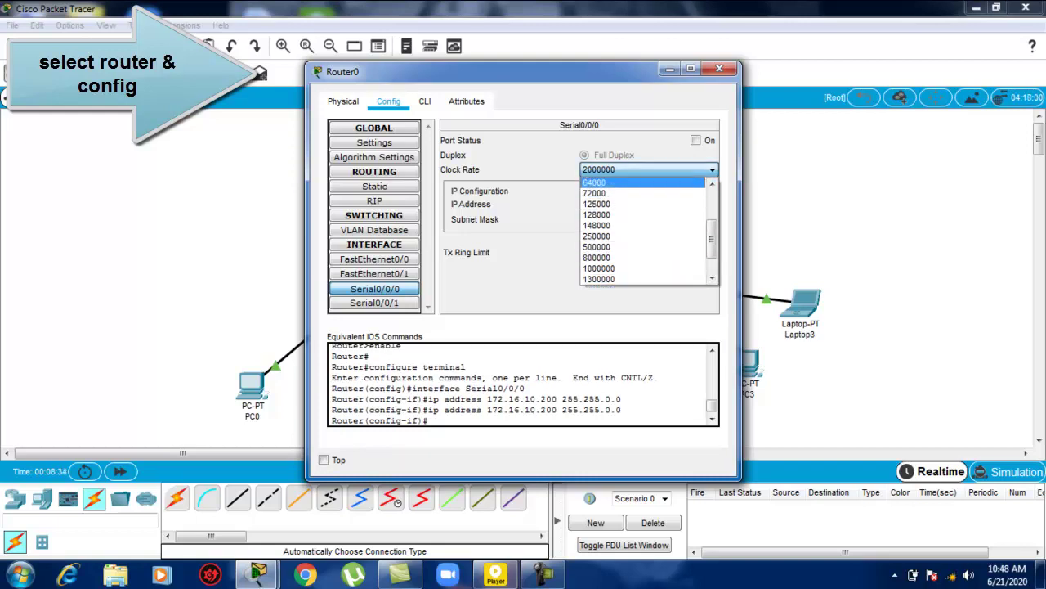
pyautogui.click(594, 181)
pyautogui.click(695, 140)
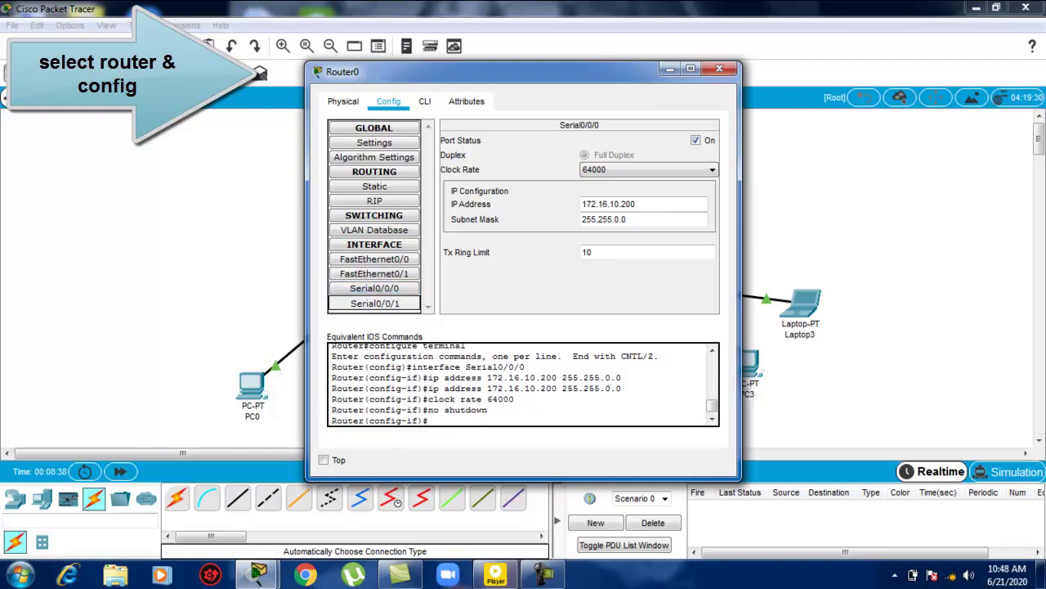
# - Assign Router0's Serial0/0/1 interface the IP address 180.16.10.200 with the subnet mask 255.255.0.0
pyautogui.click(375, 302)
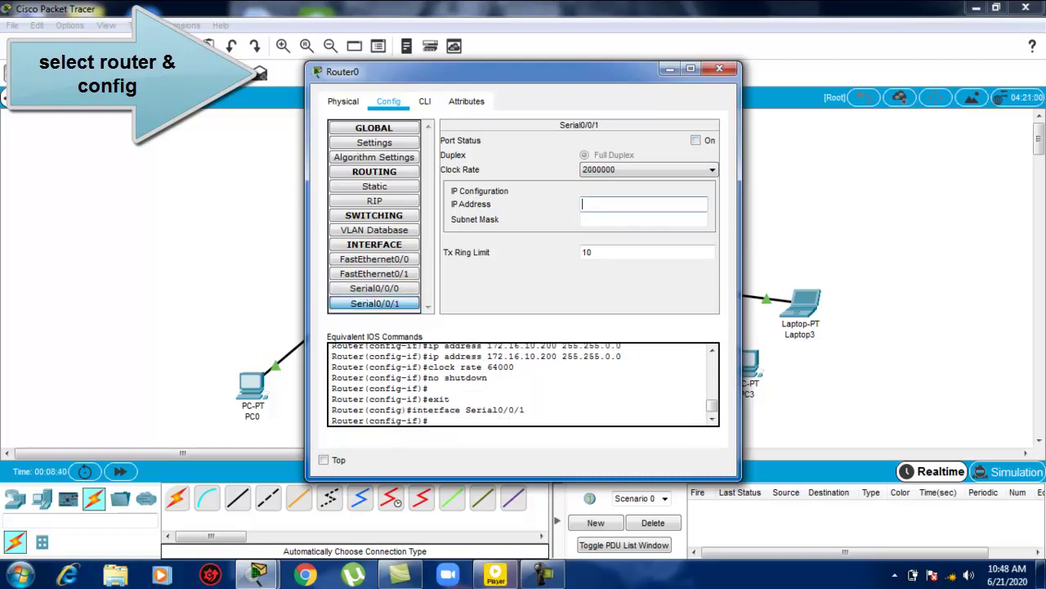
pyautogui.write('180.16.10.200')
pyautogui.press('Tab')
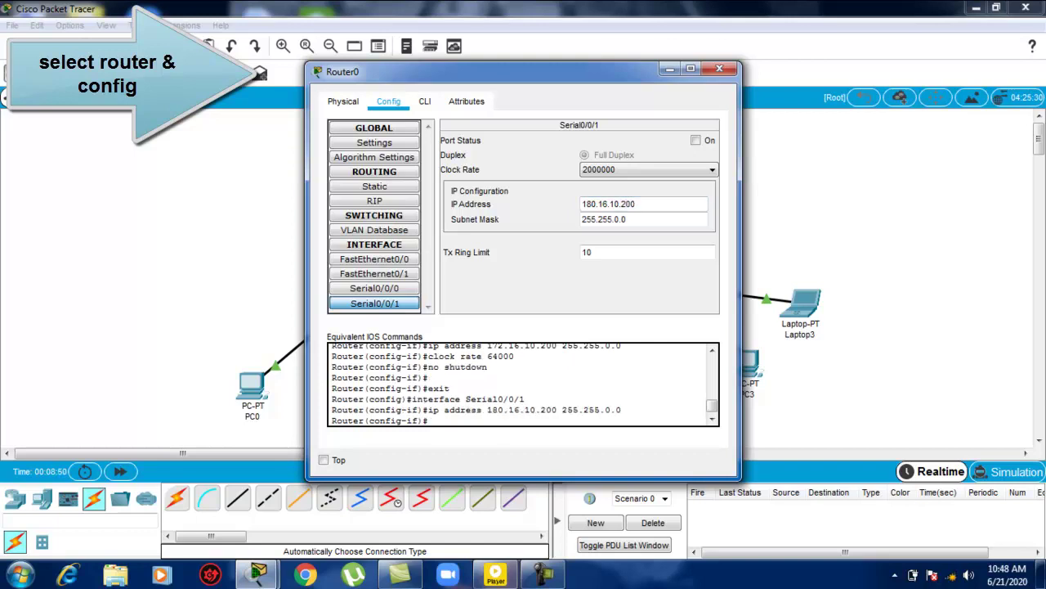
# - Set the clock rate of Router0's Serial0/0/1 to 64000, turn the port on and close the router window
pyautogui.click(712, 169)
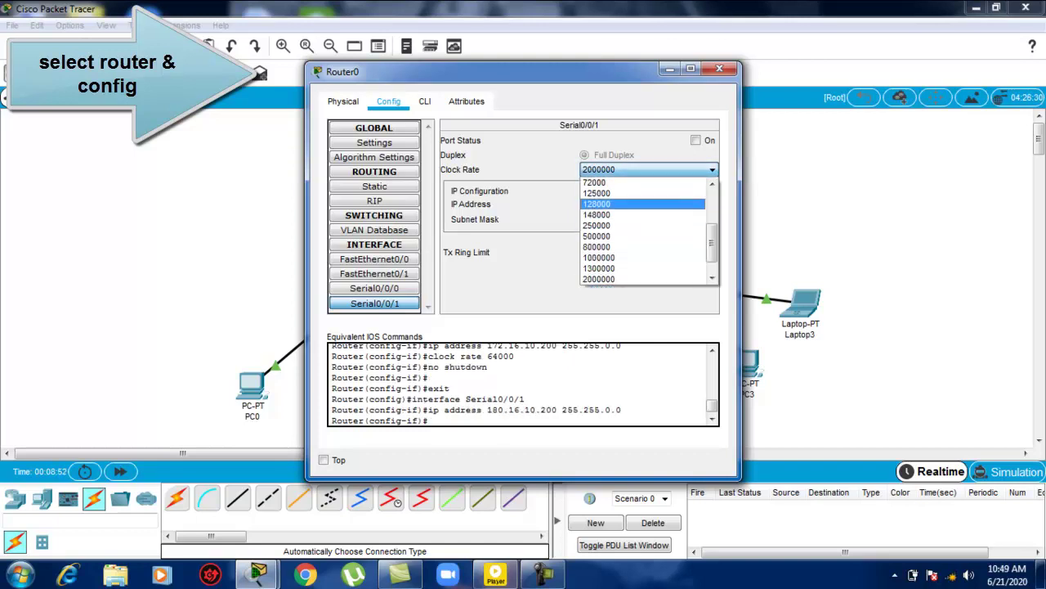
pyautogui.press('Up')
pyautogui.press('Return')
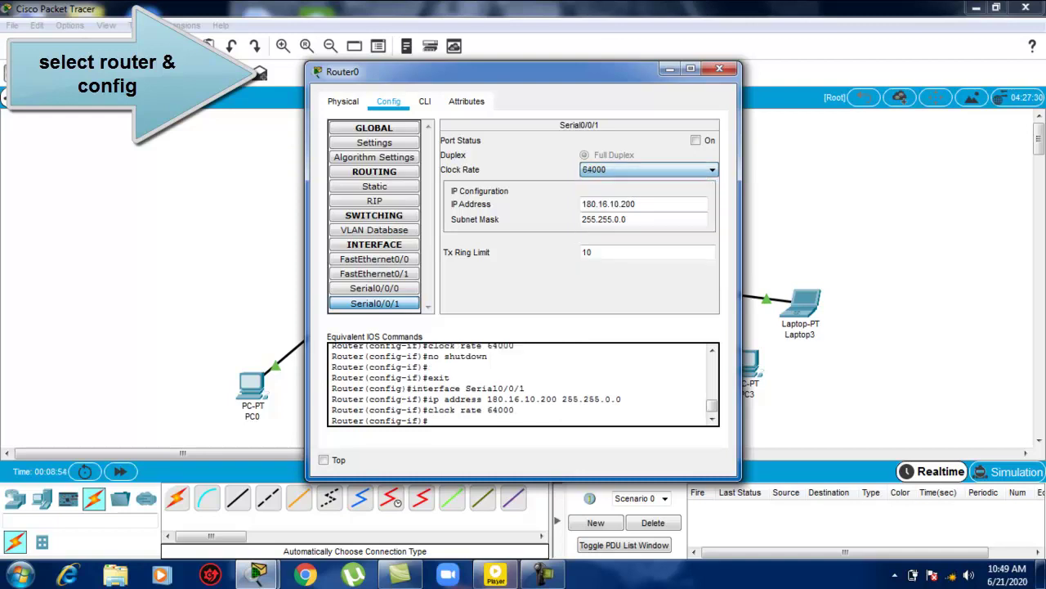
pyautogui.click(696, 140)
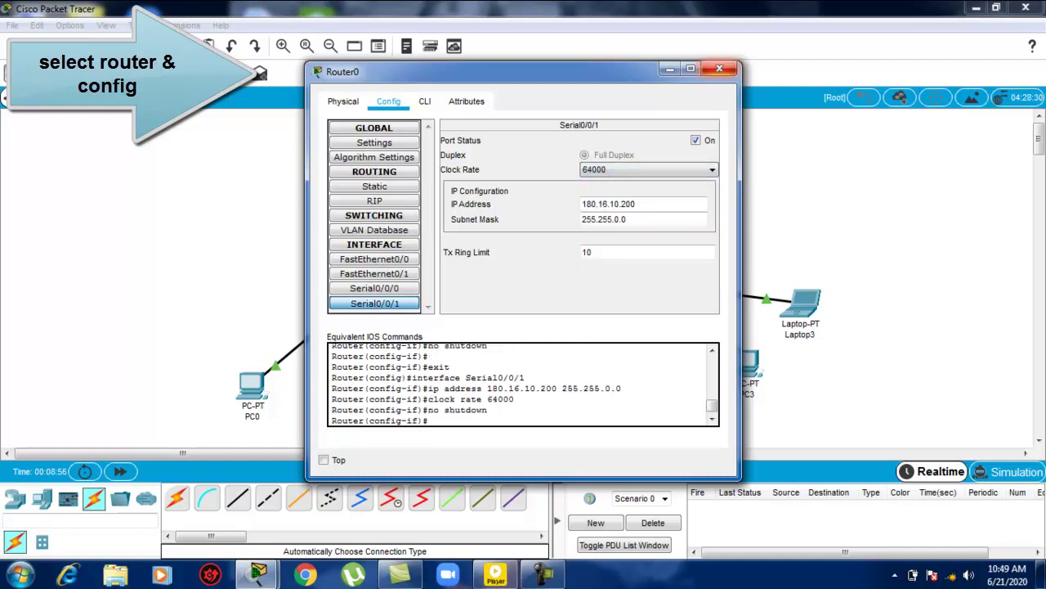
pyautogui.click(719, 69)
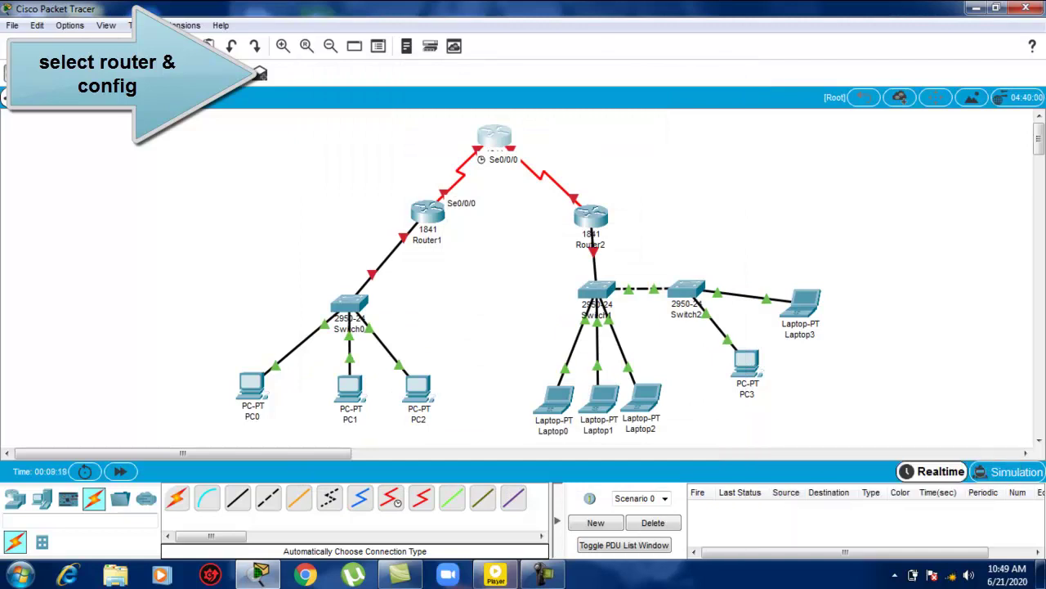
# - Assign Router1's Serial0/0/0 interface the IP address 172.16.10.100 with the subnet mask 255.255.0.0 and turn the port on
pyautogui.click(427, 212)
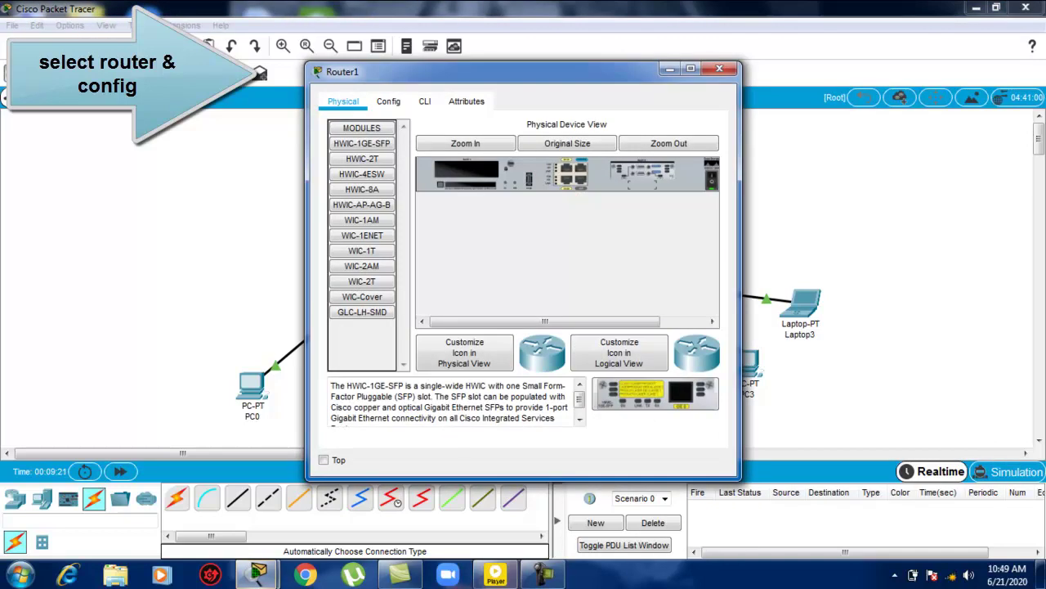
pyautogui.click(388, 101)
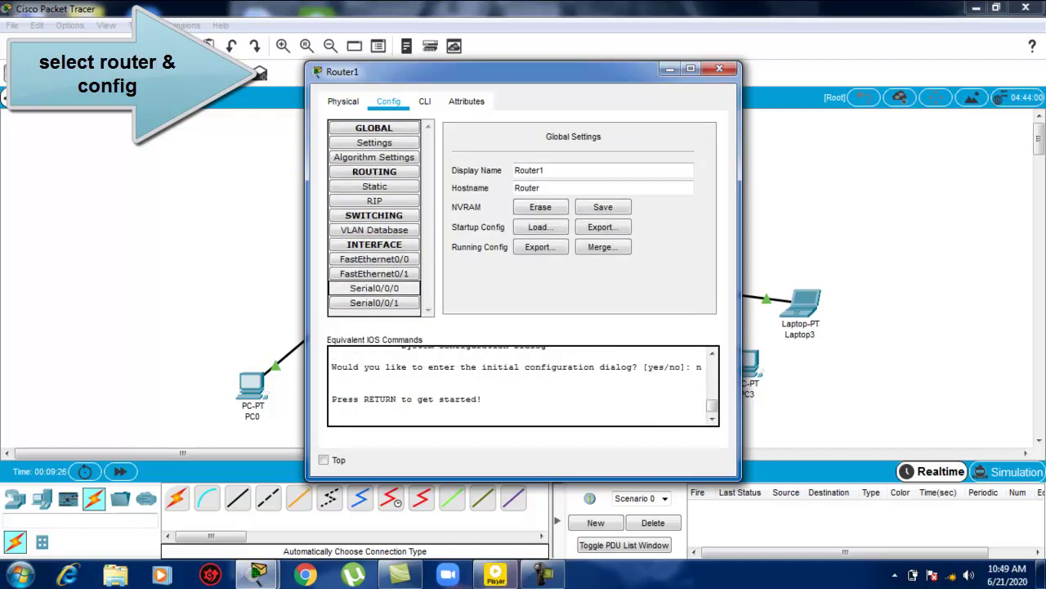
pyautogui.click(375, 288)
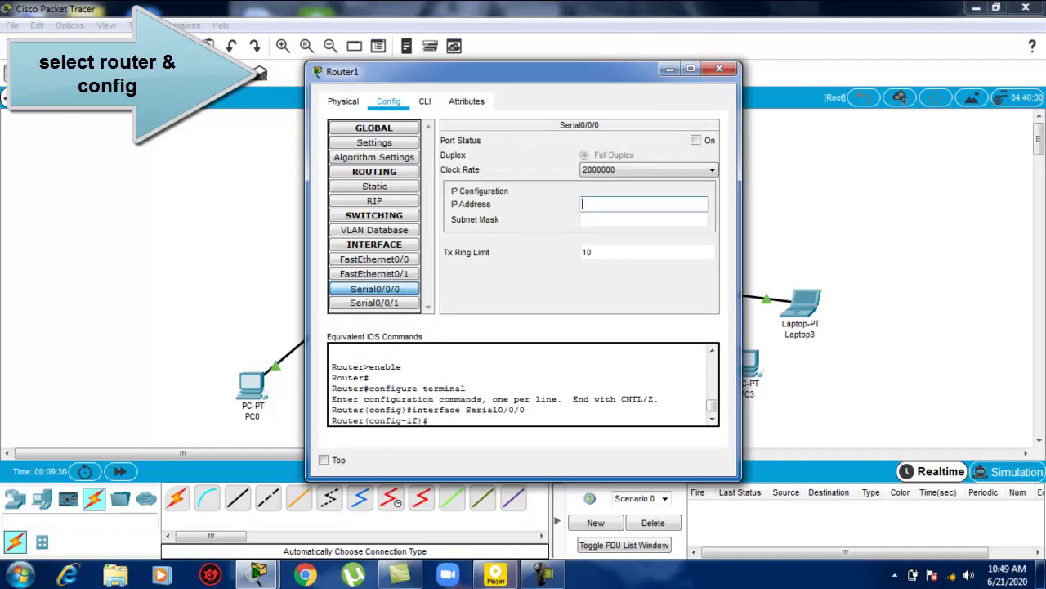
pyautogui.write('172.16.10.100')
pyautogui.press('Tab')
pyautogui.press('Return')
pyautogui.click(696, 140)
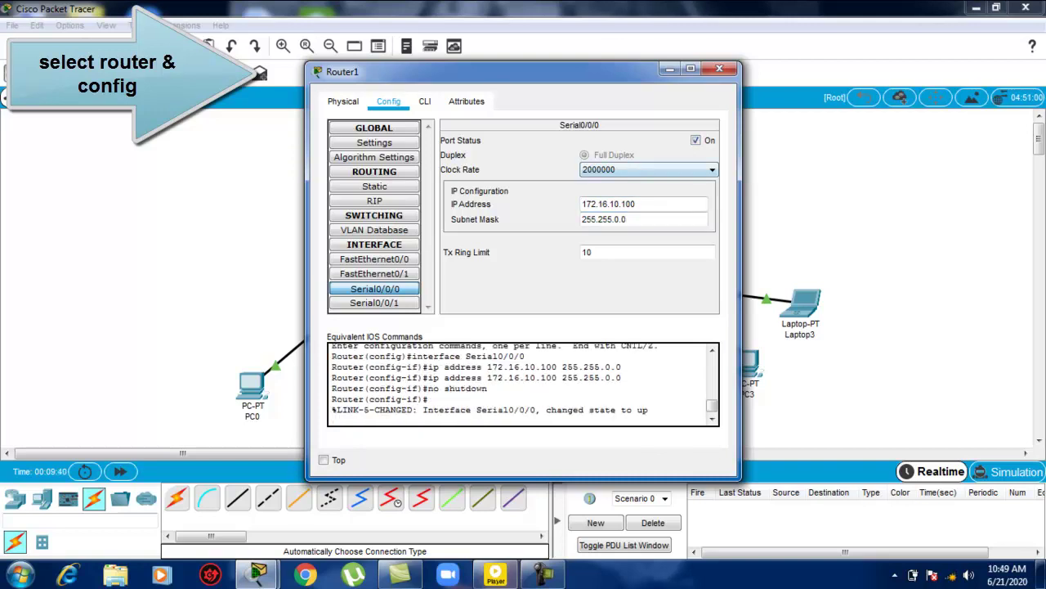
pyautogui.click(648, 170)
pyautogui.scroll(3, 646, 231)
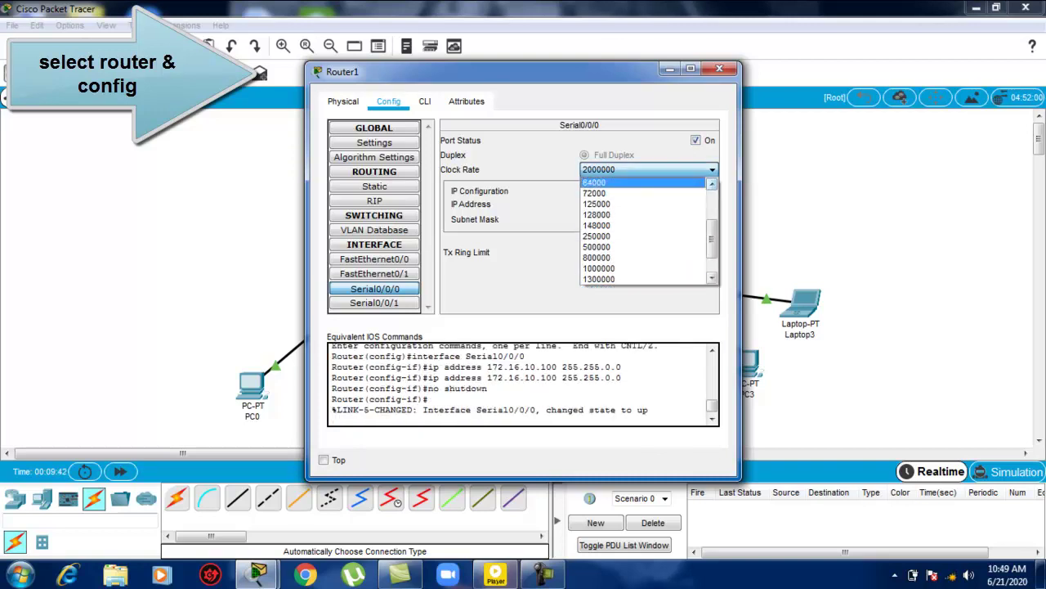
pyautogui.press('Escape')
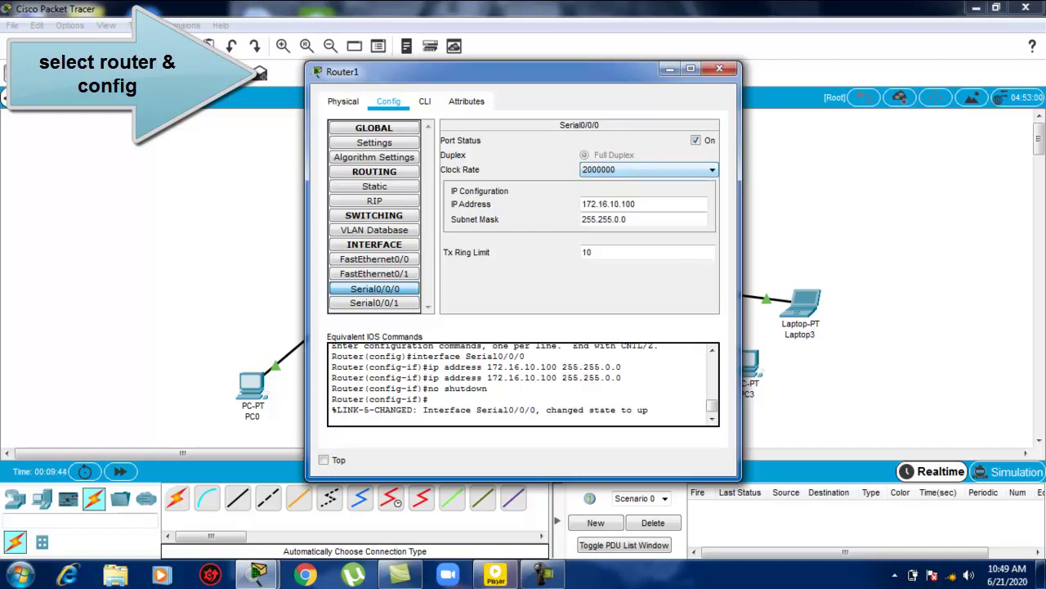
# - Set the clock rate of Router1's Serial0/0/0 interface to 64000
pyautogui.click(648, 169)
pyautogui.scroll(3, 645, 230)
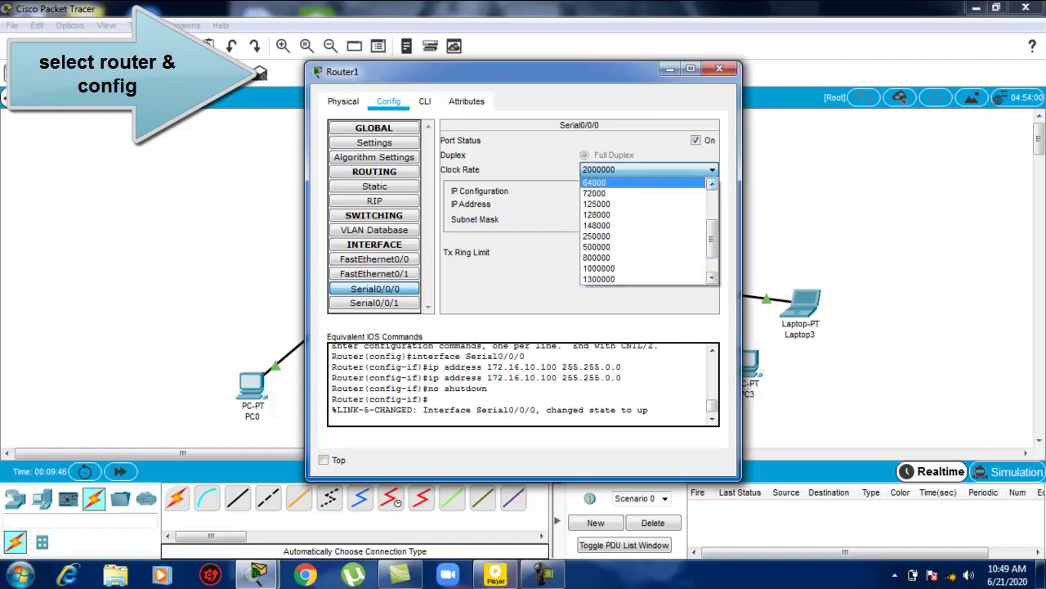
pyautogui.press('Return')
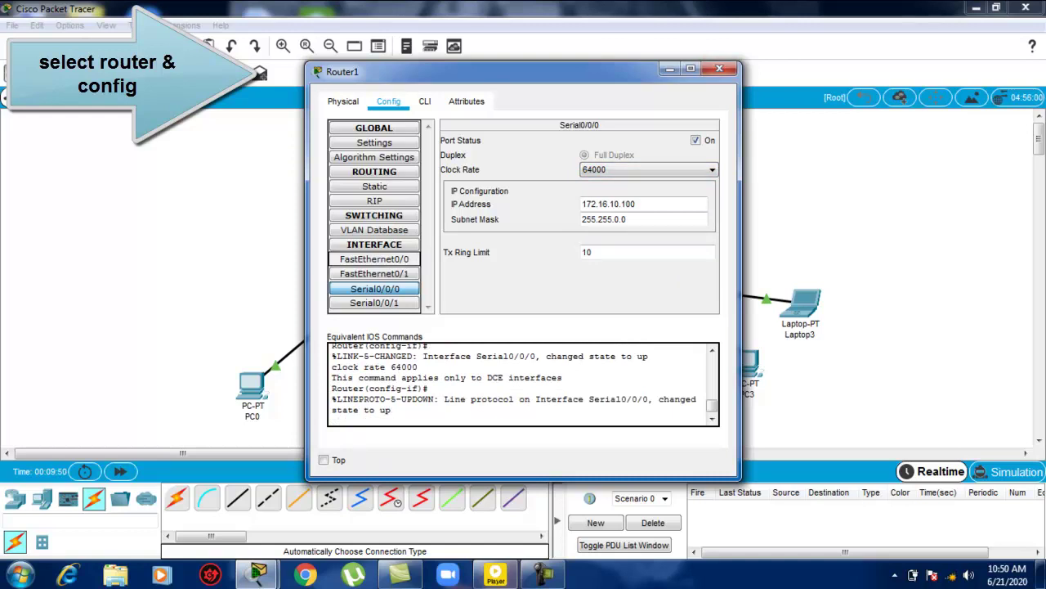
# - Give Router1's FastEthernet0/0 the IP address 192.168.10.100 with its default subnet mask, turn the port on and close the router window
pyautogui.click(375, 260)
pyautogui.click(644, 221)
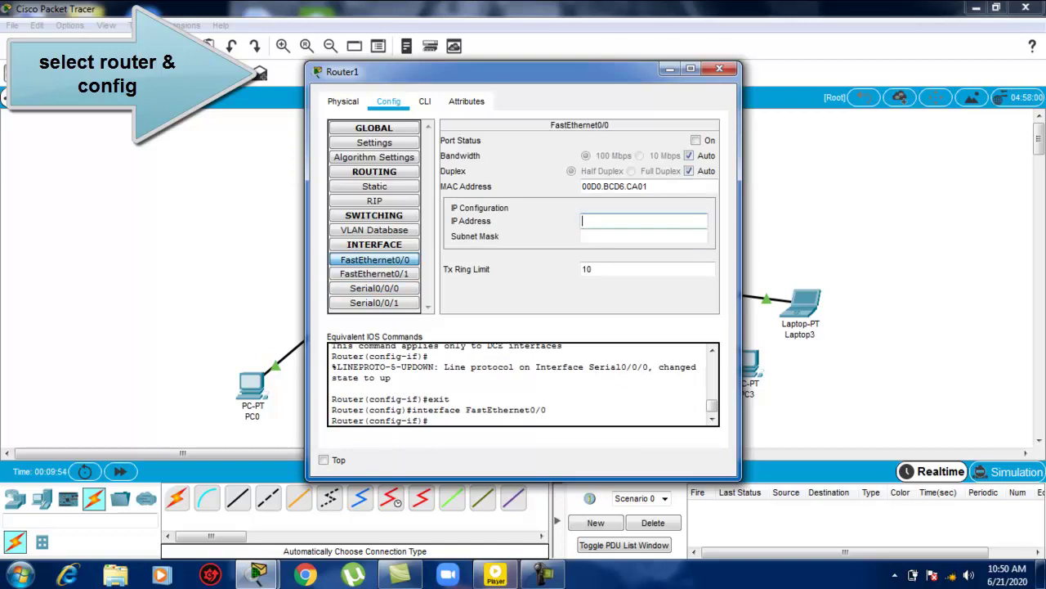
pyautogui.write('192.168.')
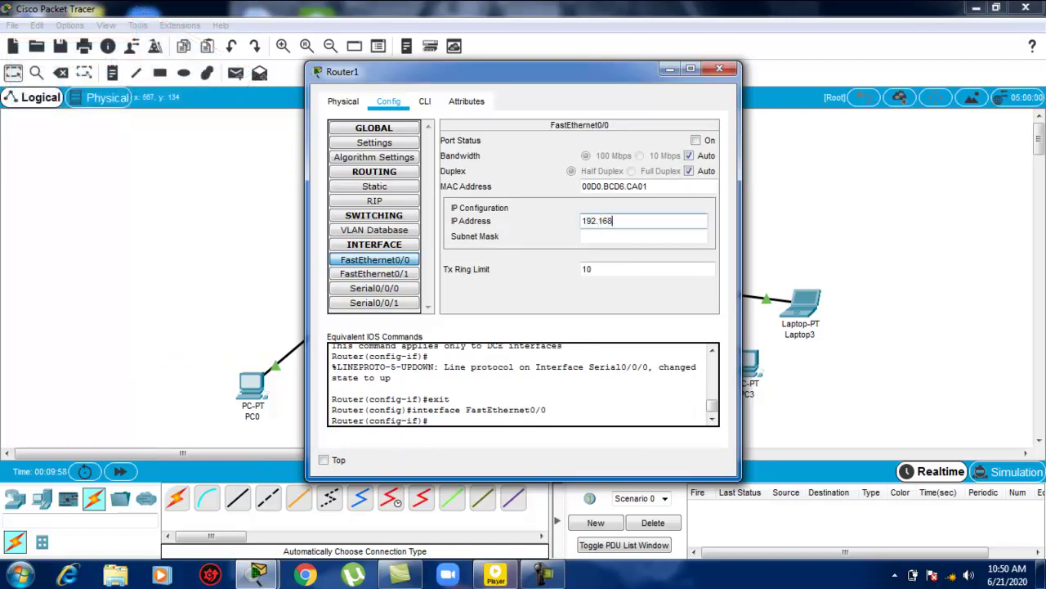
pyautogui.write('10.100')
pyautogui.click(644, 235)
pyautogui.click(696, 140)
pyautogui.click(719, 68)
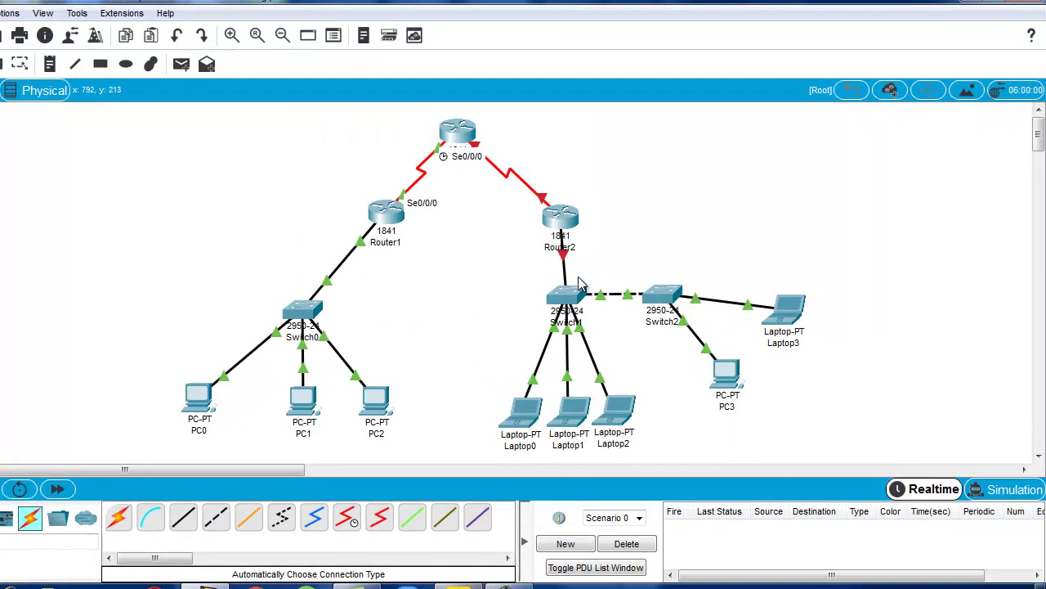
# - Assign Router2's FastEthernet0/0 interface the IP address 10.10.10.100 with the subnet mask 255.0.0.0 and turn the port on
pyautogui.click(560, 217)
pyautogui.click(344, 94)
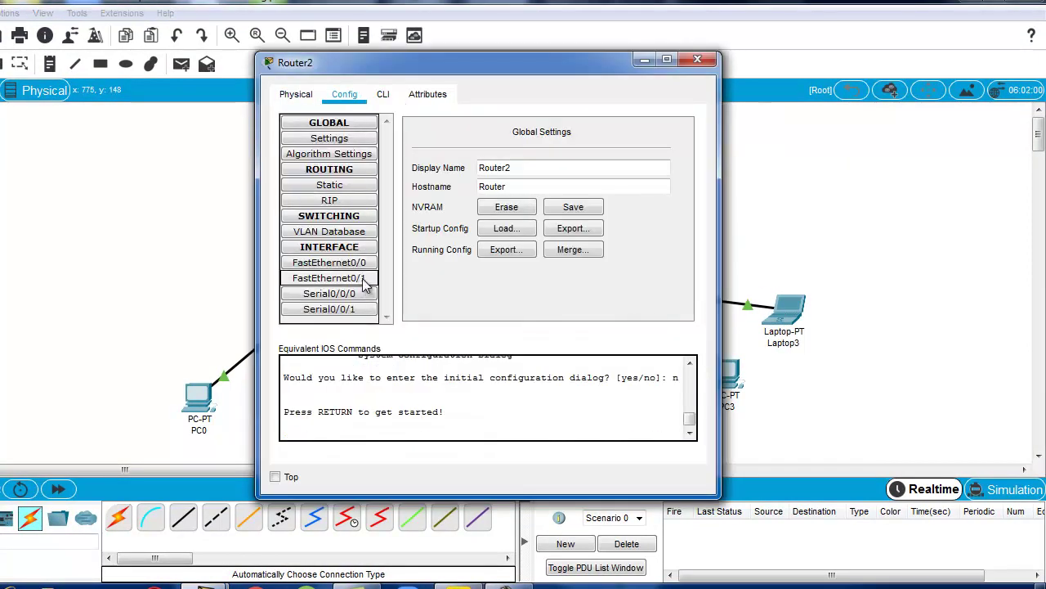
pyautogui.click(360, 264)
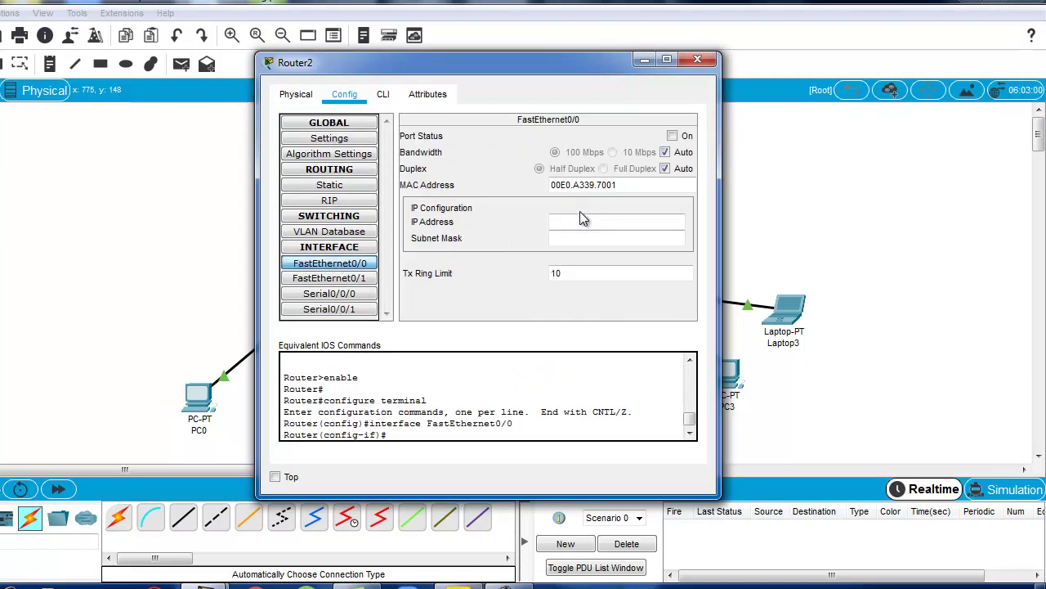
pyautogui.click(580, 217)
pyautogui.write('10.10.10.100')
pyautogui.click(642, 238)
pyautogui.click(672, 136)
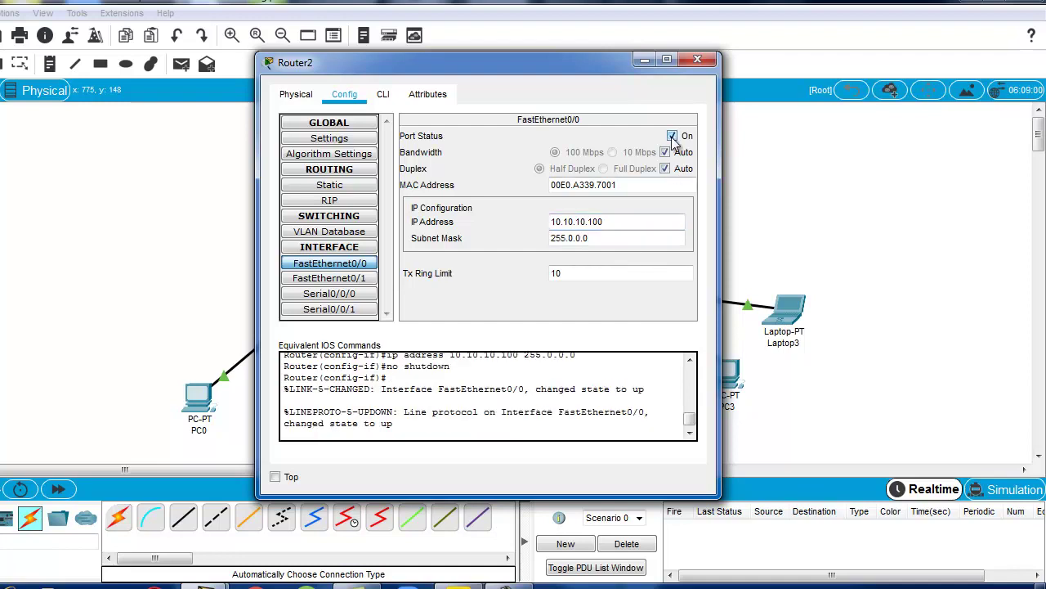
# - Set the clock rate of Router2's Serial0/0/0 interface to 64000
pyautogui.click(364, 299)
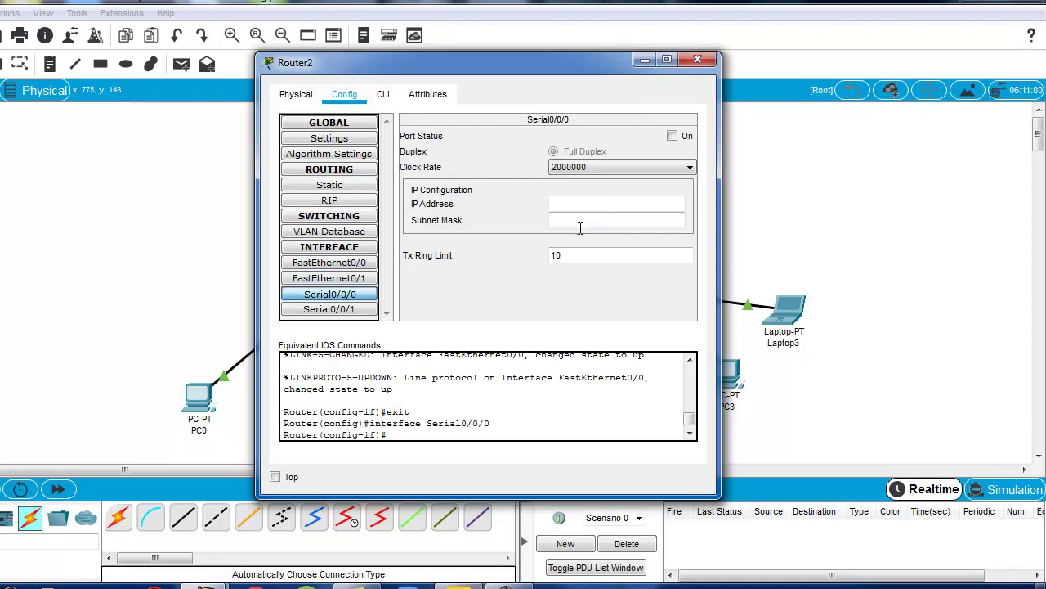
pyautogui.click(594, 167)
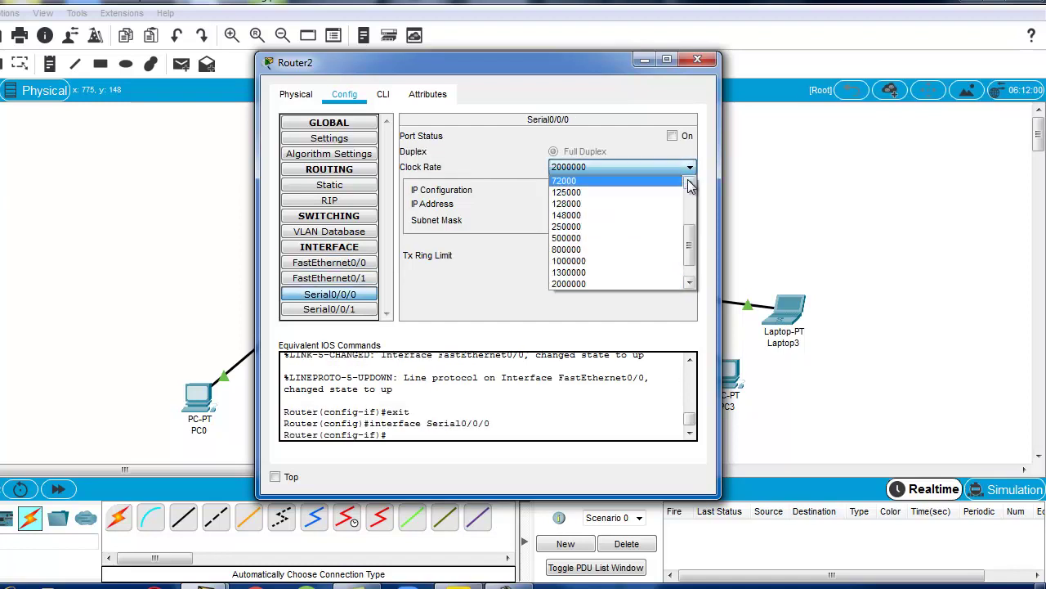
pyautogui.click(664, 180)
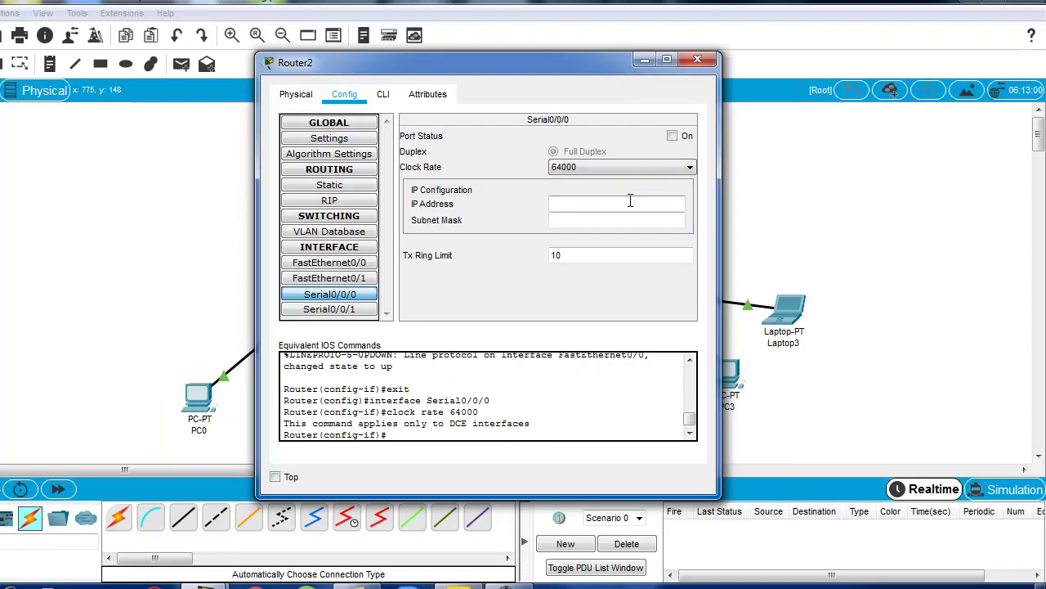
# - Give Router2's Serial0/0/0 the IP address 180.16.10.100 with its default subnet mask, turn the port on and close the router window
pyautogui.write('180.16.10.100')
pyautogui.click(612, 220)
pyautogui.click(672, 136)
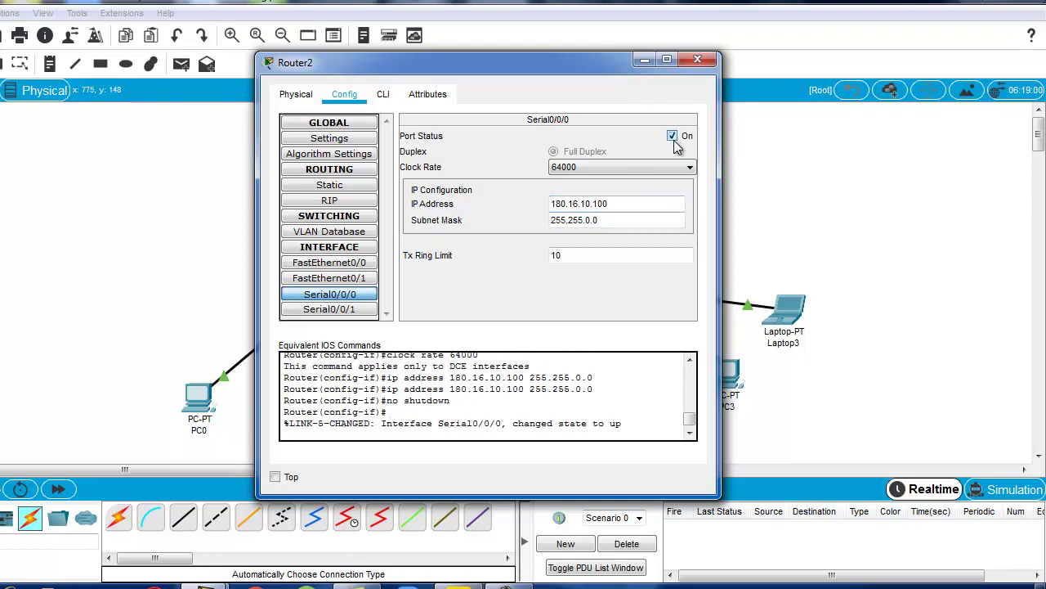
pyautogui.click(697, 65)
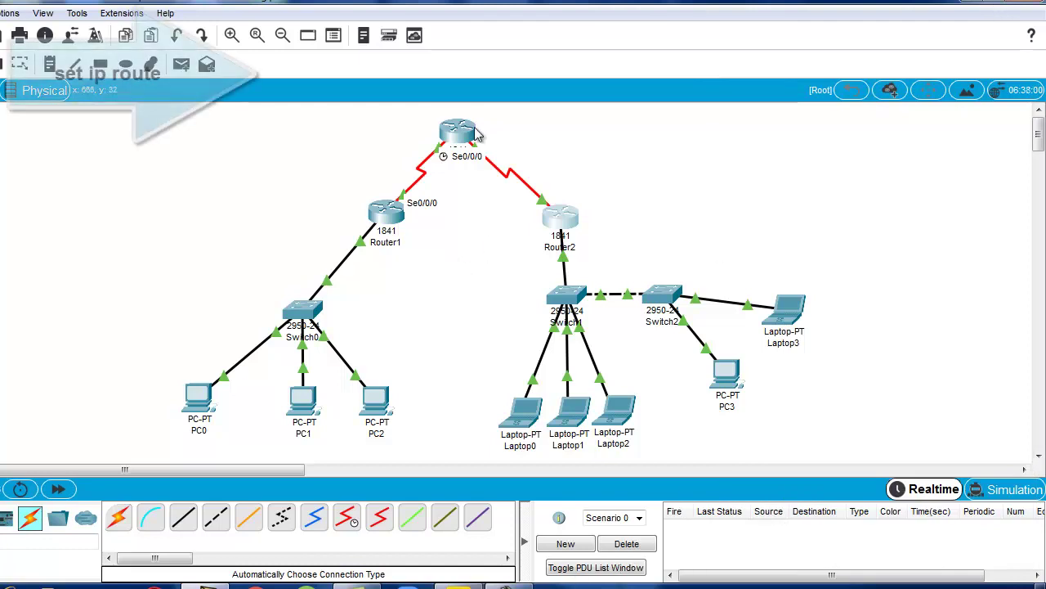
# - Open Router0's command line and leave interface configuration mode for global configuration mode
pyautogui.click(477, 133)
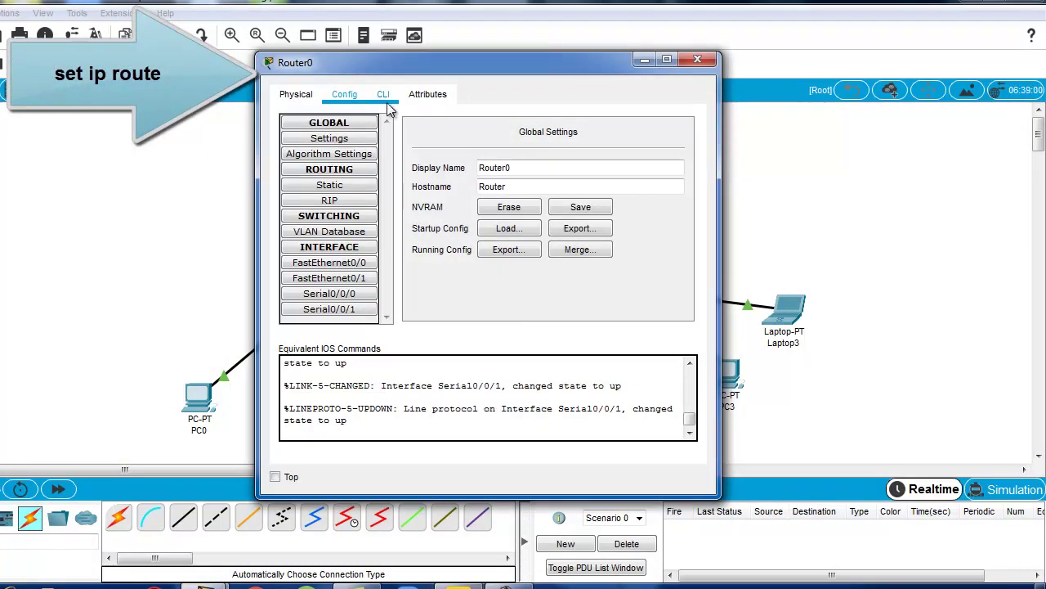
pyautogui.click(383, 94)
pyautogui.press('Return')
pyautogui.write('ec')
pyautogui.press('BackSpace')
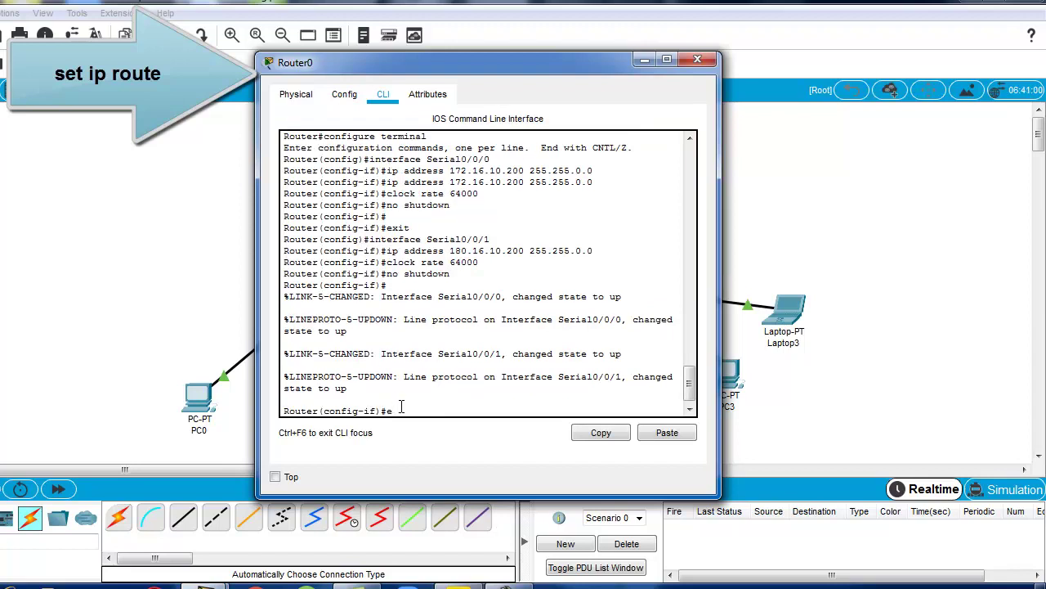
pyautogui.write('x')
pyautogui.press('Return')
# - Add a static route on Router0 to network 192.168.10.0 with mask 255.255.255.0 via next hop 172.16.10.100
pyautogui.write('ip rout')
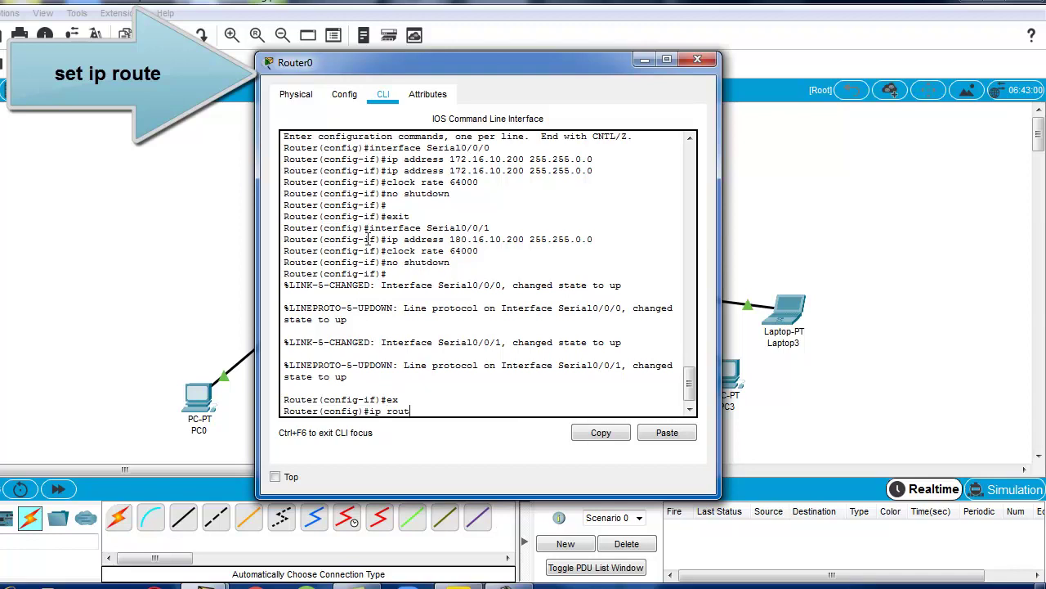
pyautogui.write('e 192.168.10.0 255.255.255.0 17')
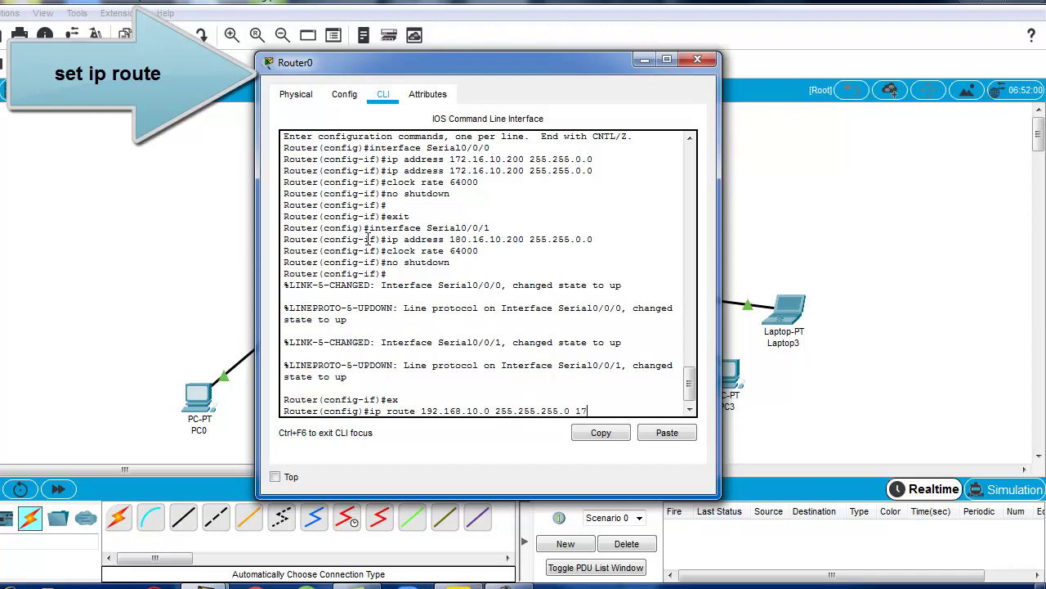
pyautogui.write('2.16.10.100')
pyautogui.press('Return')
# - Add a static route on Router0 to network 10.0.0.0 with mask 255.0.0.0 via 180.16.10.100 and close the router window
pyautogui.write('ip rout')
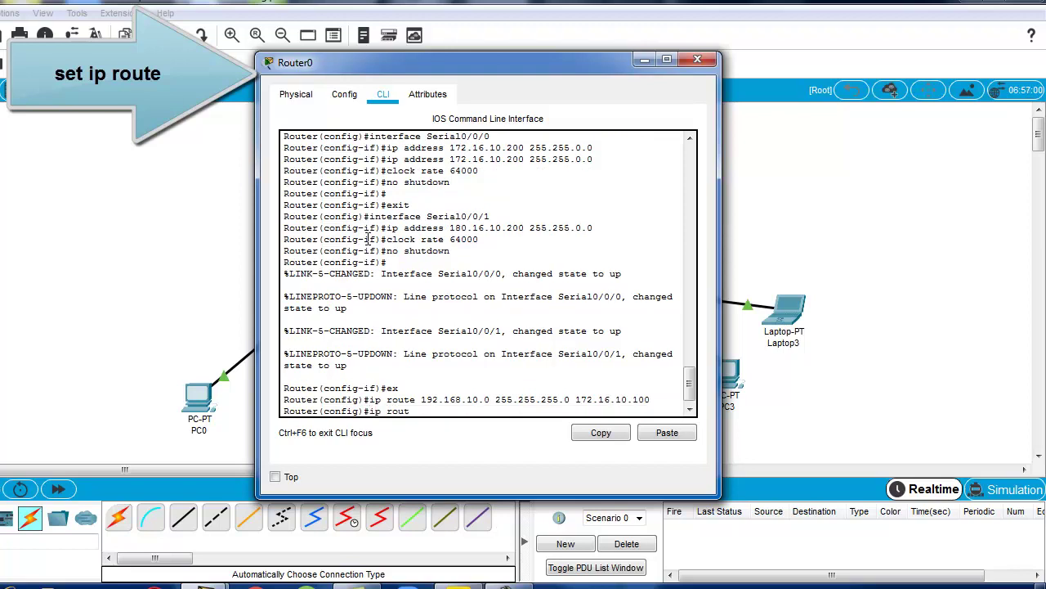
pyautogui.write('e 10.0.0.0 255.0.0.0 180.16.10.100')
pyautogui.press('Return')
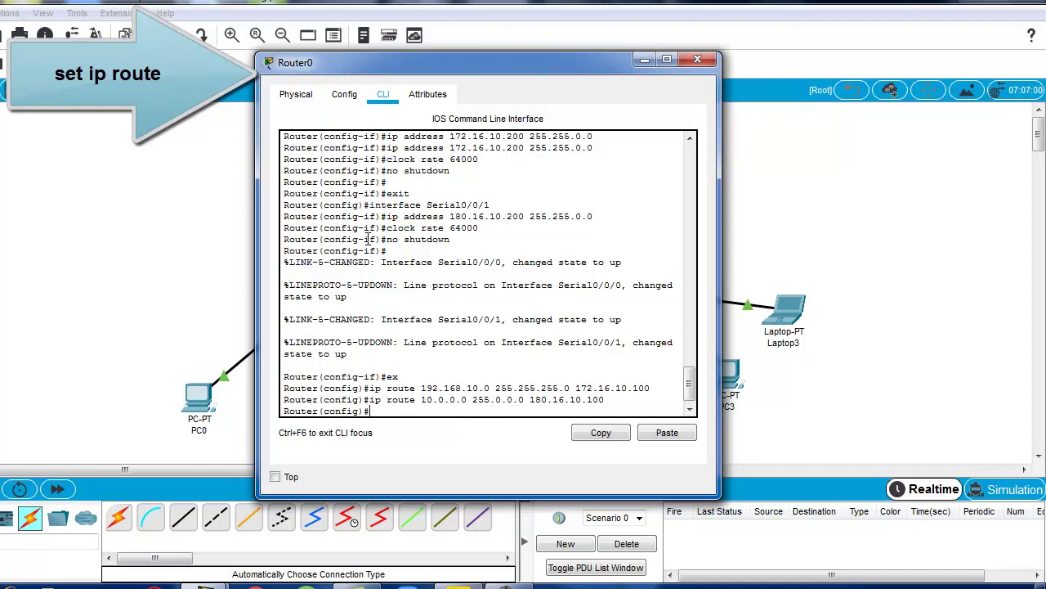
pyautogui.click(708, 64)
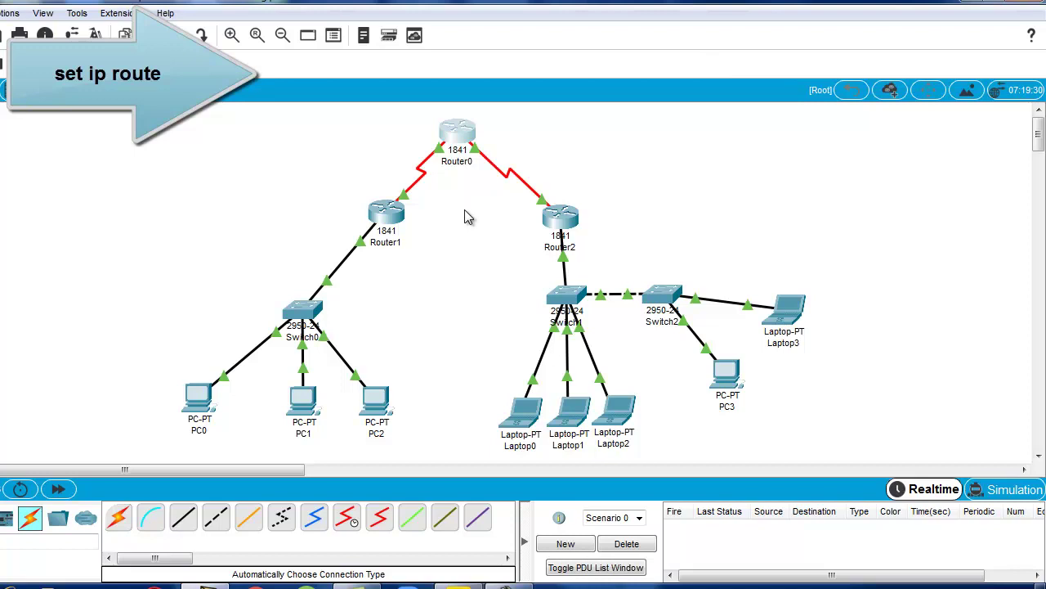
# - Open Router1's command line and enter the ex command to leave interface configuration mode
pyautogui.click(387, 219)
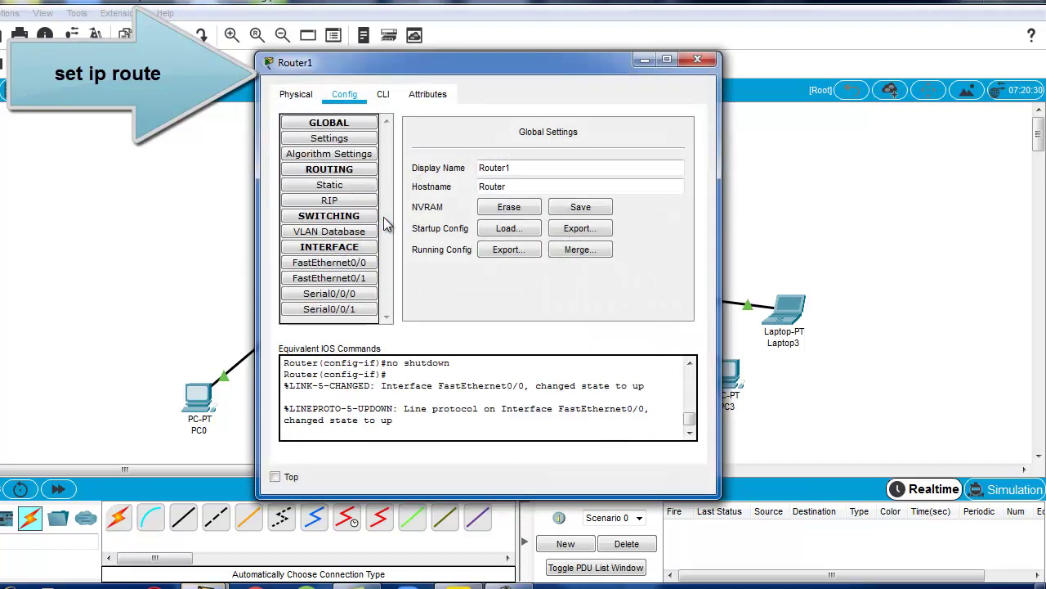
pyautogui.click(385, 98)
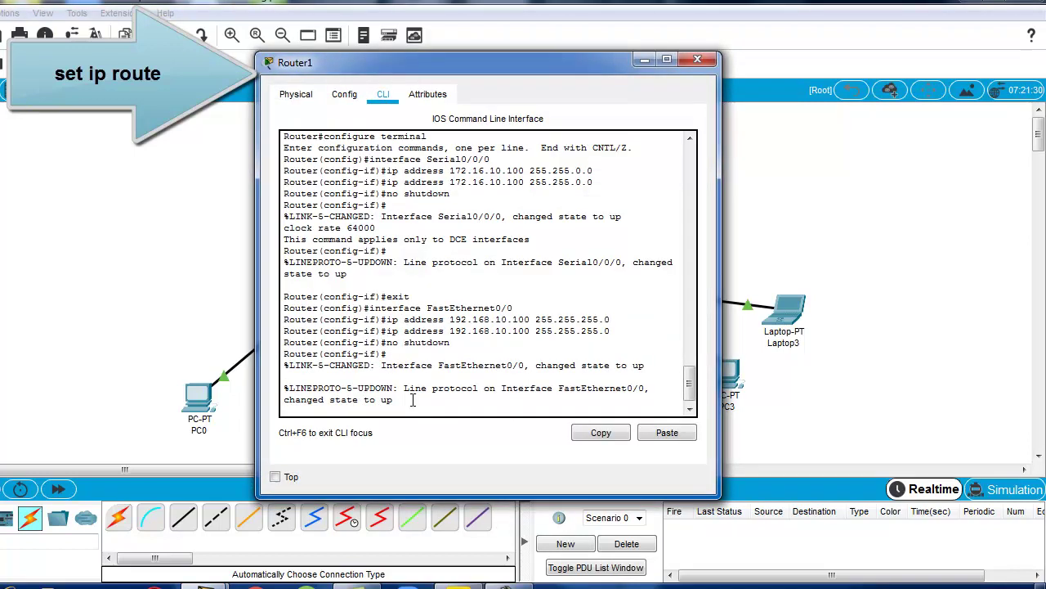
pyautogui.press('Return')
pyautogui.write('er(config-if)#ex')
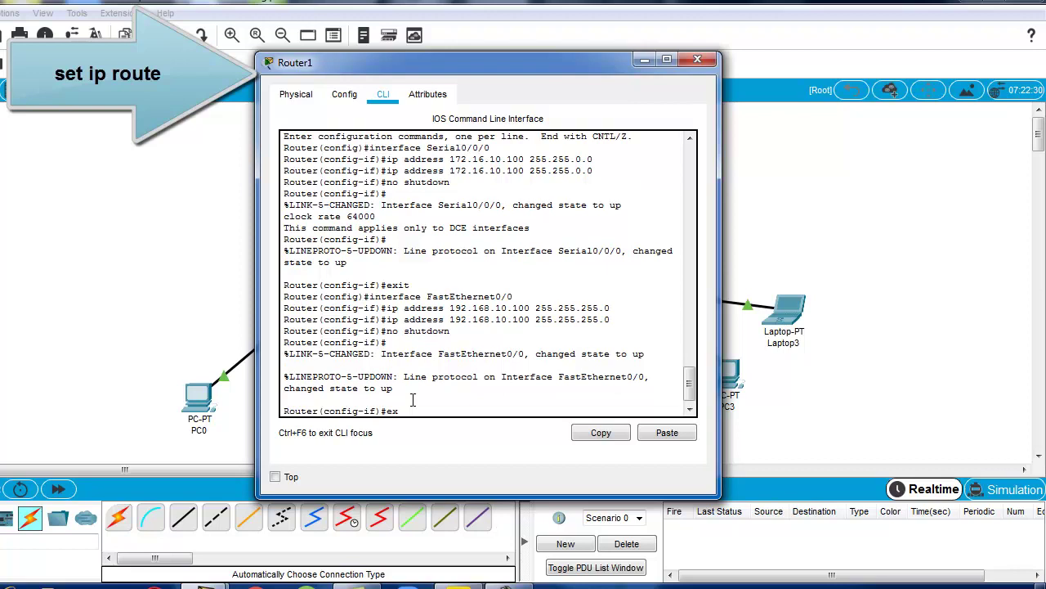